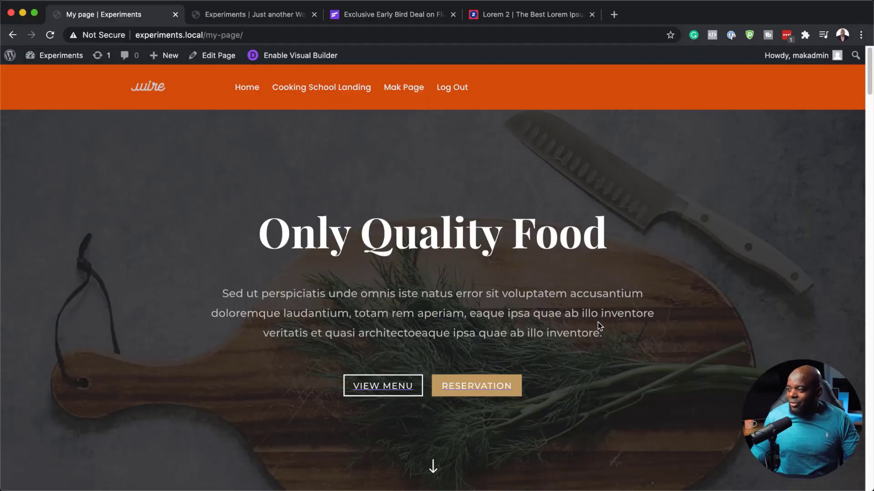
Step: Scroll through the Experiments site's WordPress Dashboard, which lists 9 pages and Divi as the theme
scroll(392, 287, "down", 7)
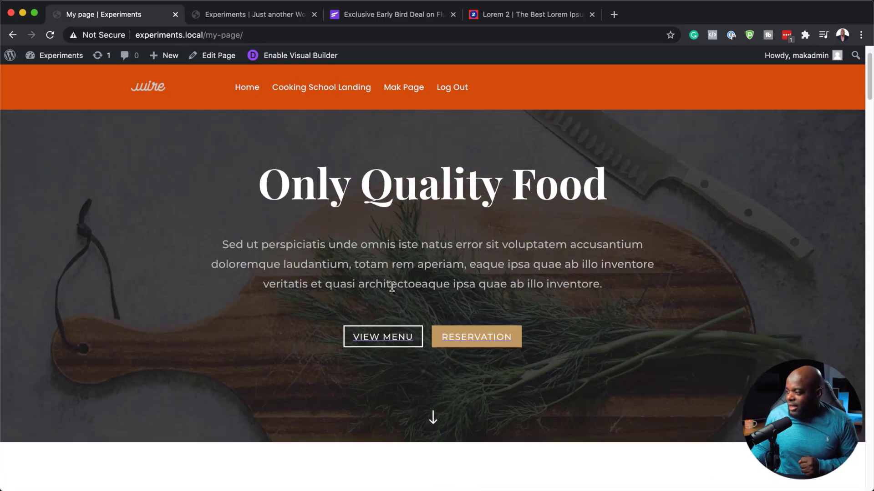
scroll(392, 287, "down", 10)
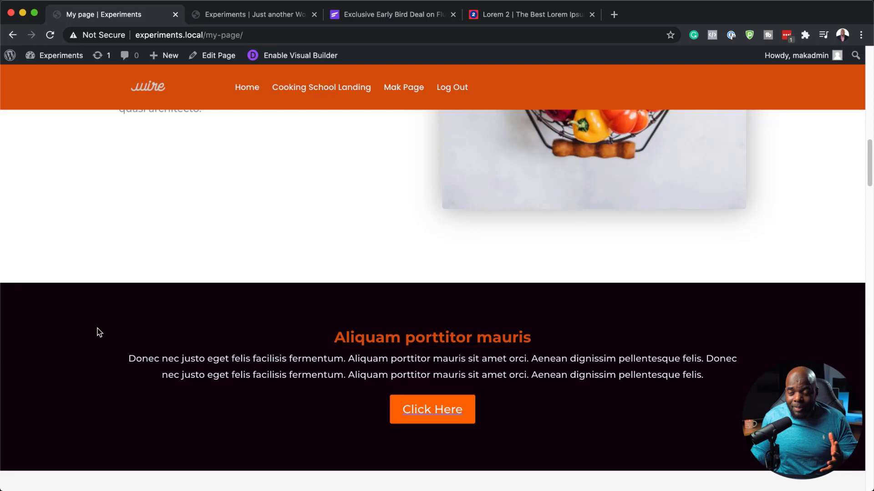
scroll(104, 323, "down", 4)
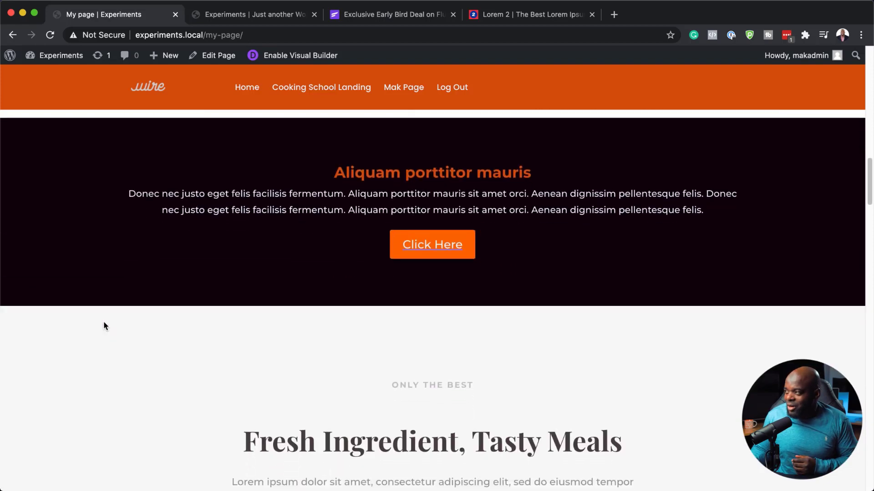
scroll(104, 326, "down", 1)
scroll(104, 327, "down", 3)
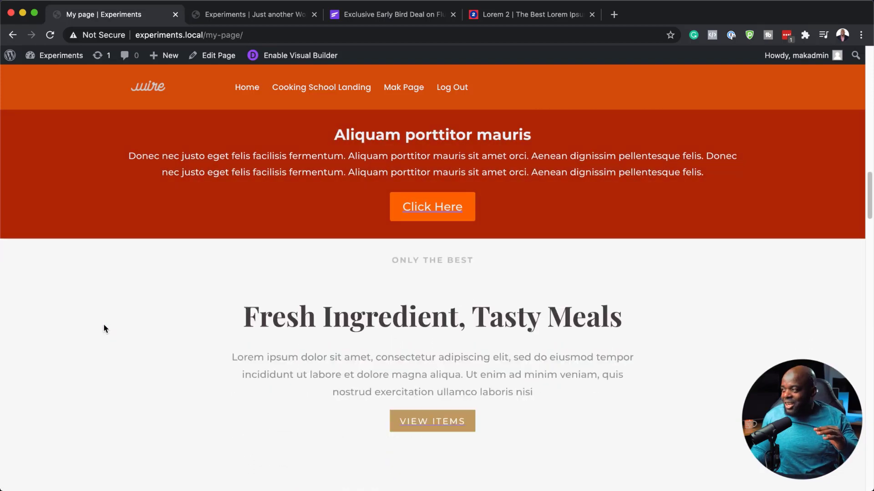
scroll(104, 327, "down", 4)
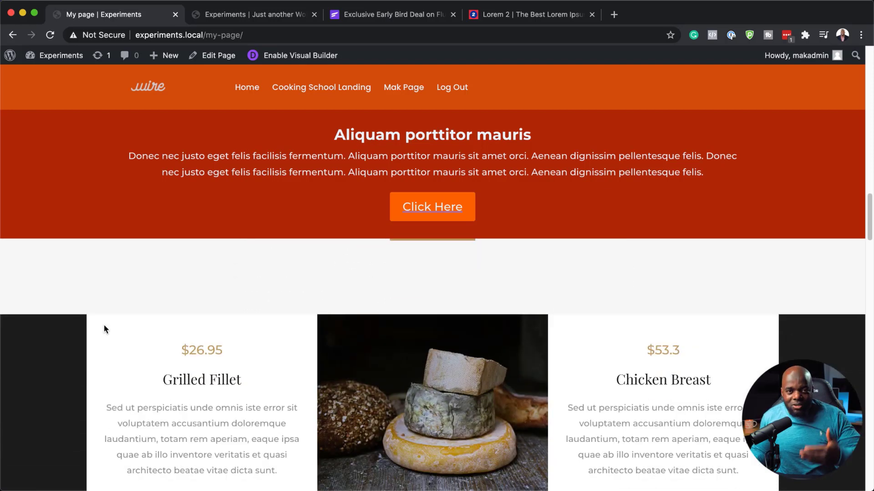
scroll(103, 326, "down", 2)
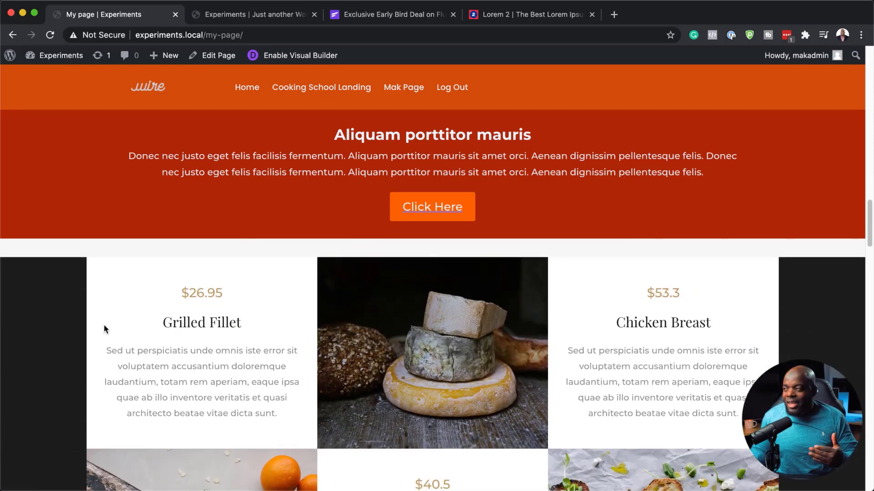
scroll(103, 326, "up", 4)
scroll(104, 327, "up", 5)
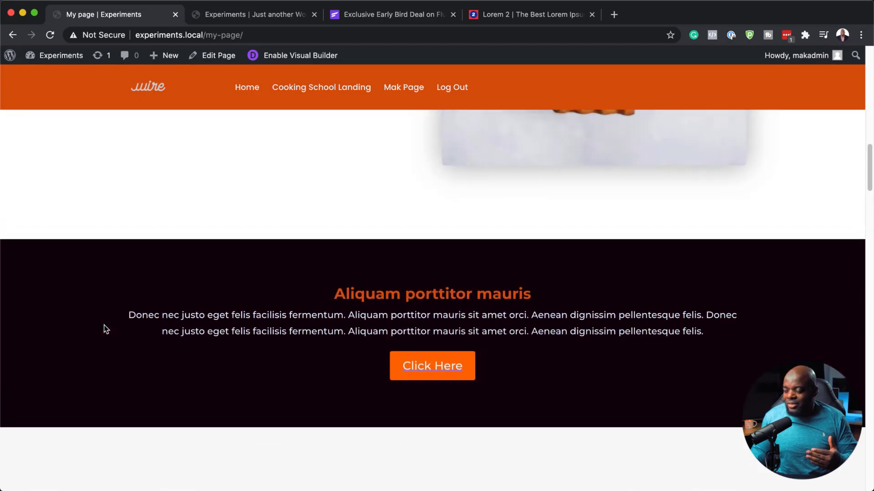
scroll(104, 330, "up", 8)
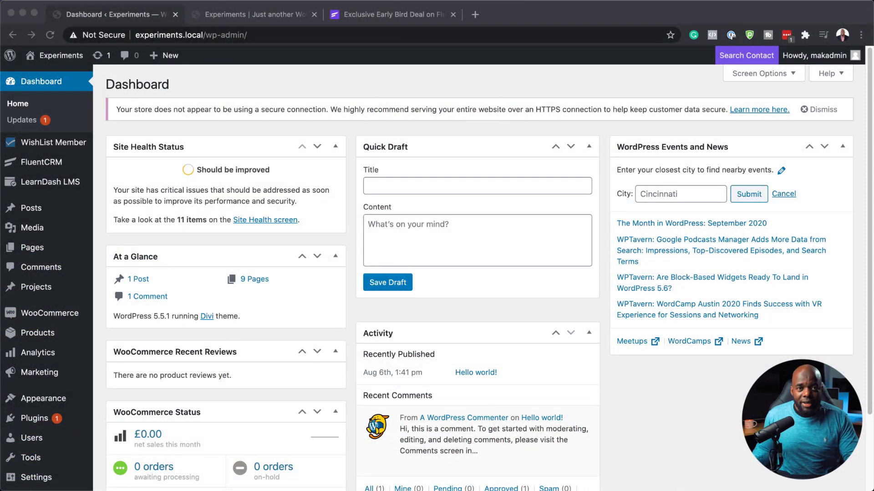
Step: Add a new page titled 'My page' and launch the Divi visual builder on it
mouse_move(40, 248)
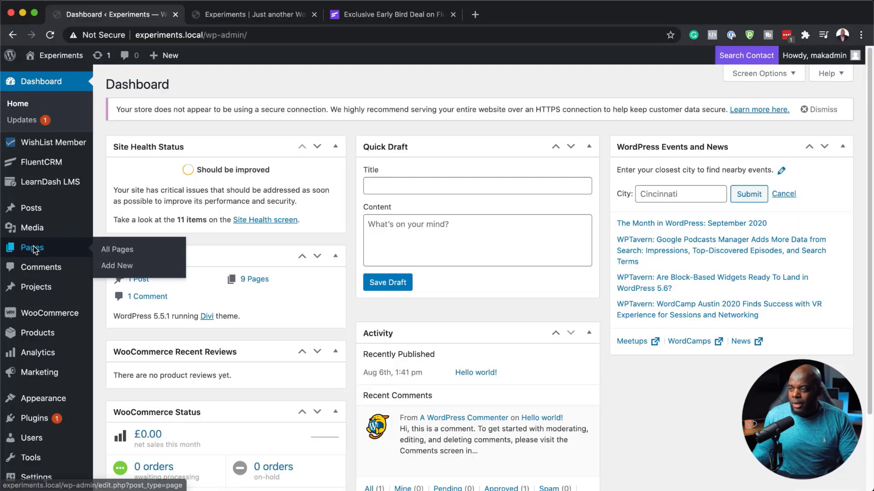
left_click(118, 267)
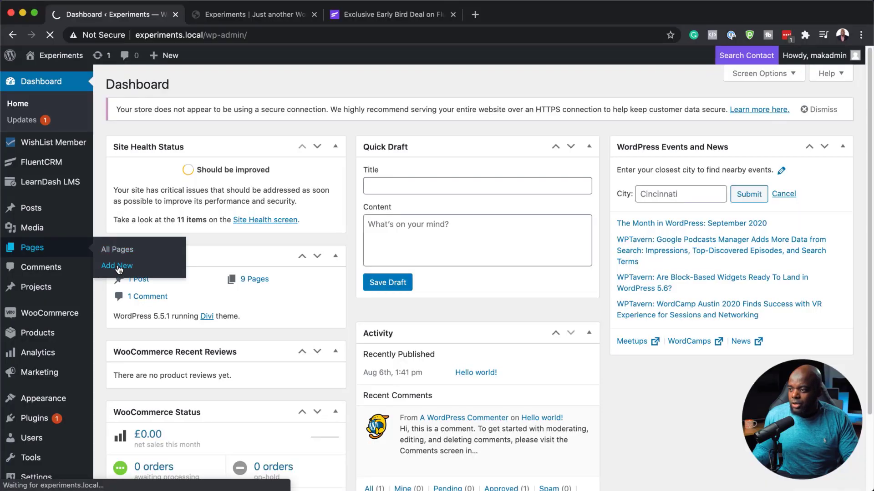
type("My page")
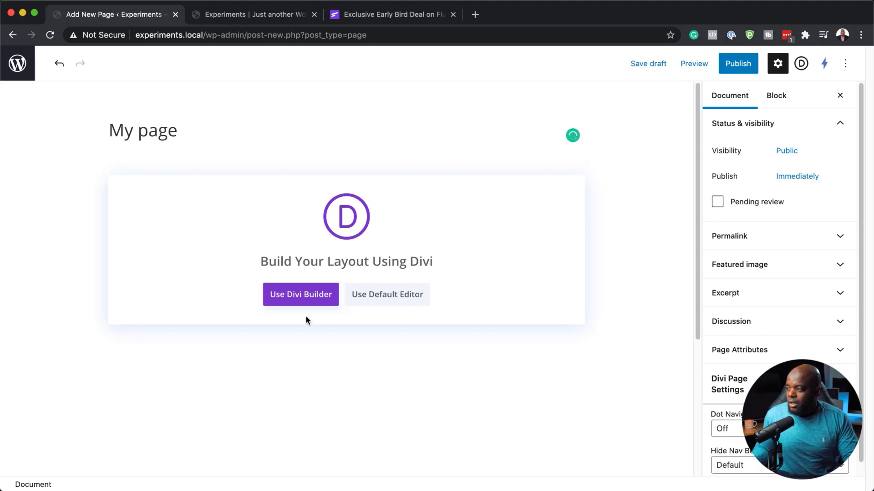
left_click(308, 300)
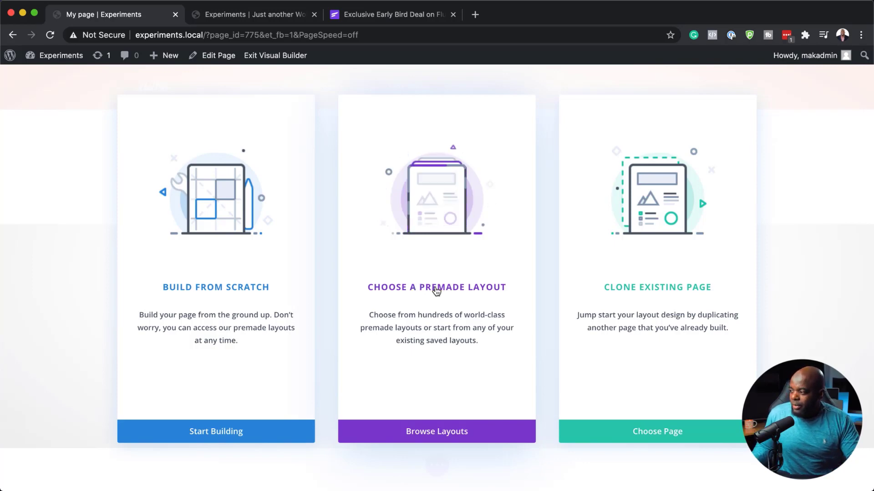
Step: Load the Restaurant Landing Page premade layout from the Restaurant pack onto My page
left_click(445, 434)
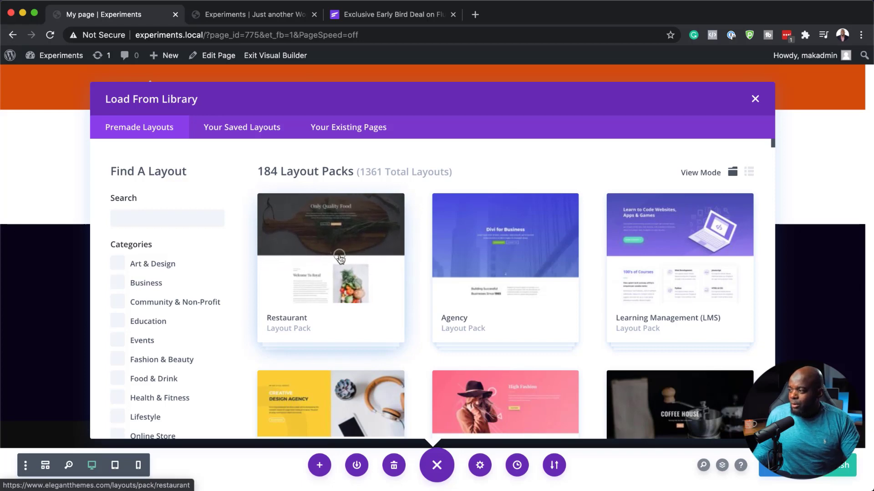
left_click(339, 269)
scroll(345, 320, "down", 10)
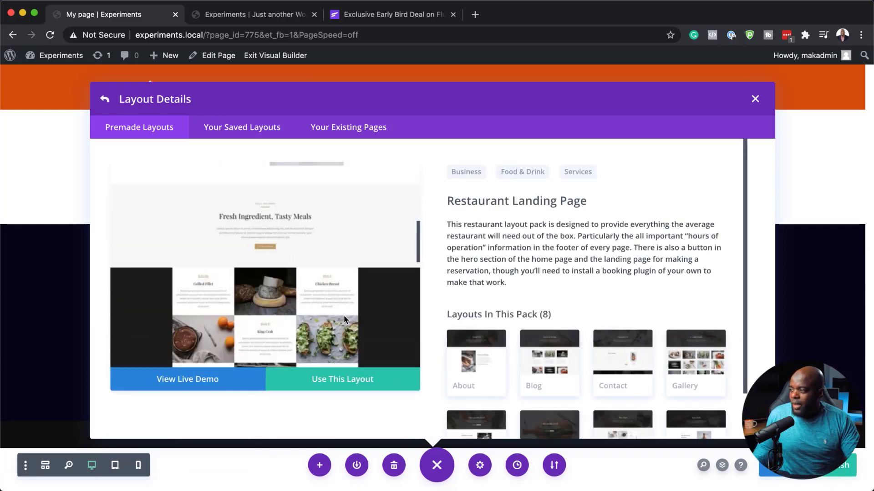
scroll(345, 318, "down", 5)
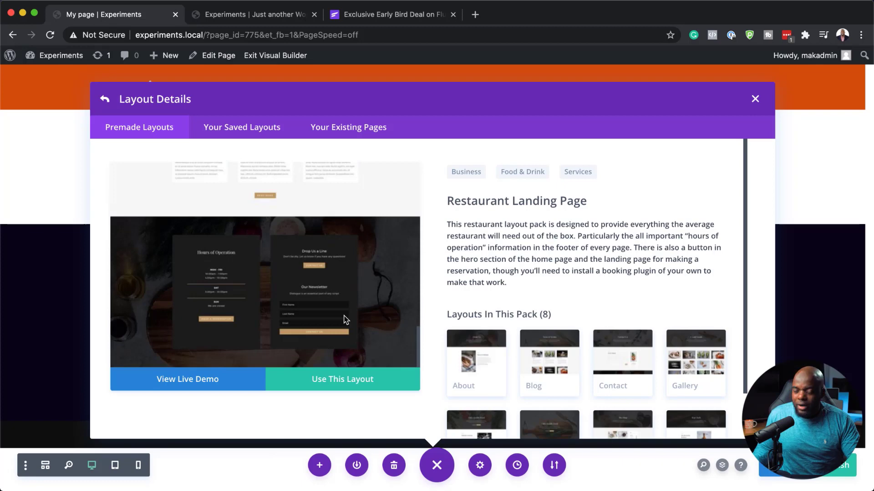
left_click(356, 384)
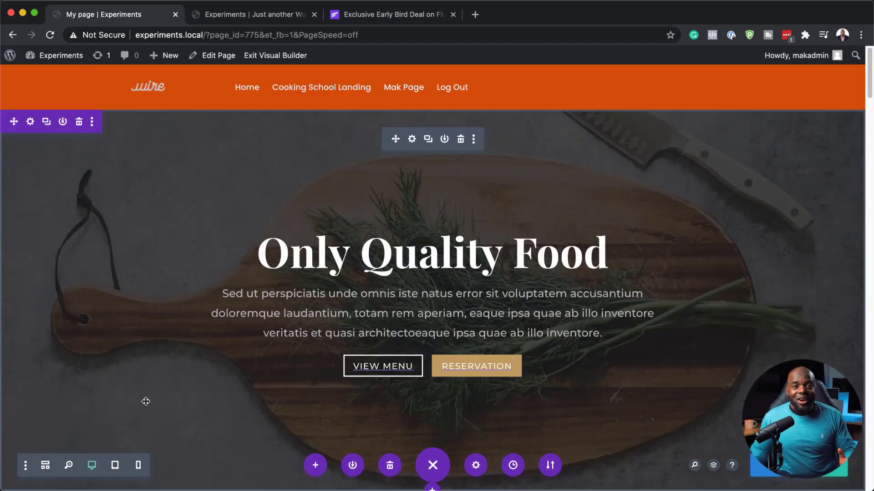
Step: Scroll to review the 'Welcome To Royal' intro, 'Fresh Ingredient, Tasty Meals' section and dish grid
scroll(318, 376, "down", 5)
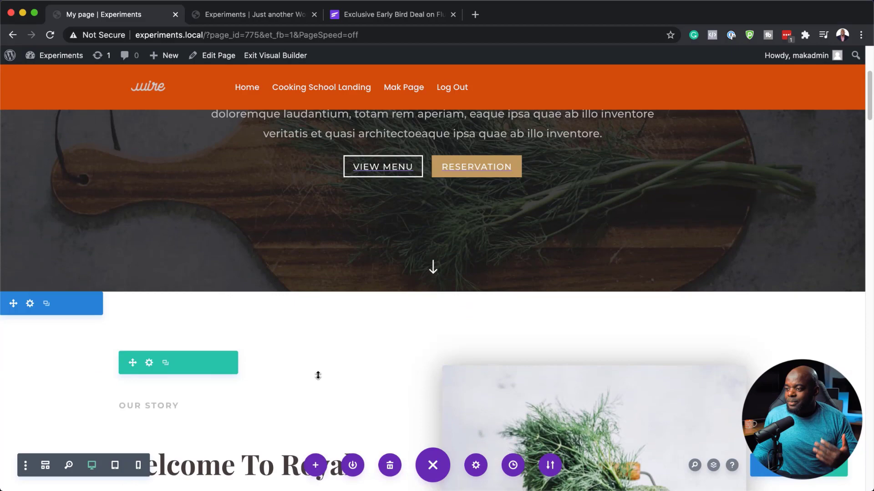
scroll(318, 376, "down", 8)
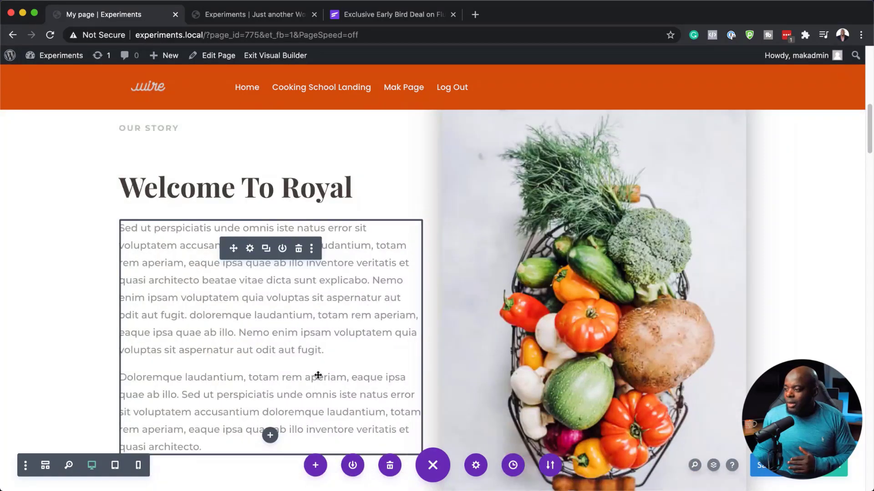
scroll(318, 375, "down", 3)
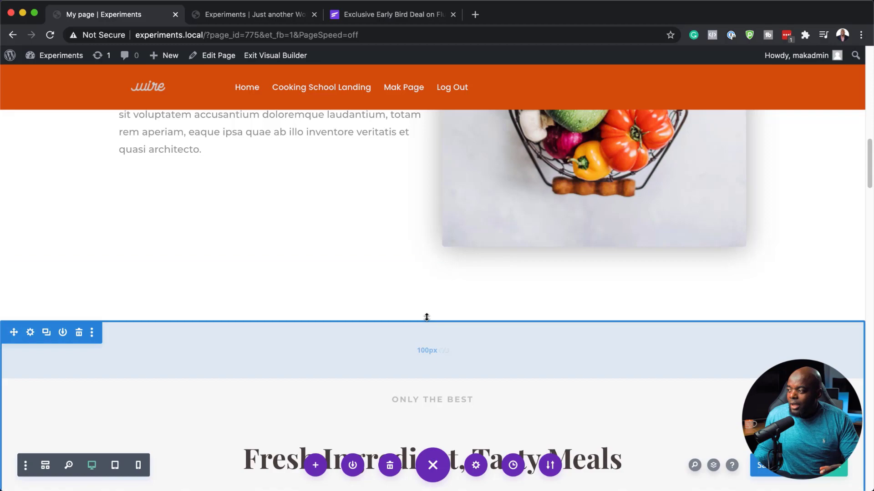
scroll(423, 323, "down", 10)
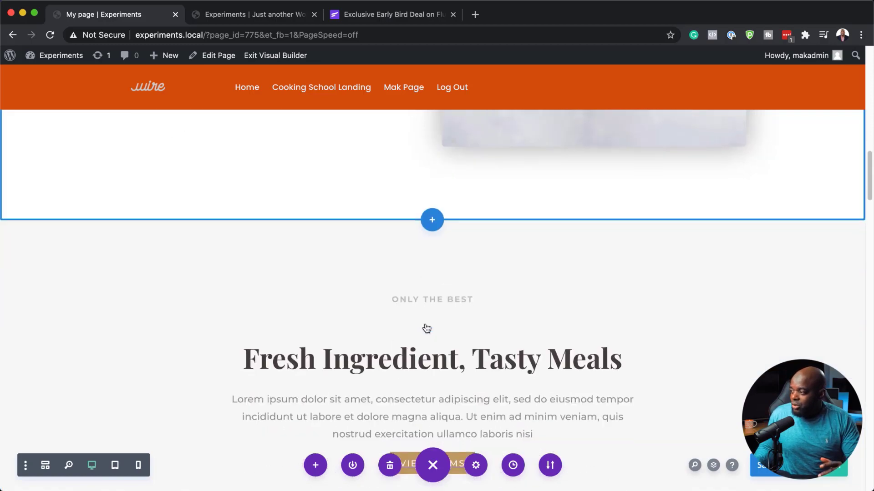
scroll(426, 328, "down", 20)
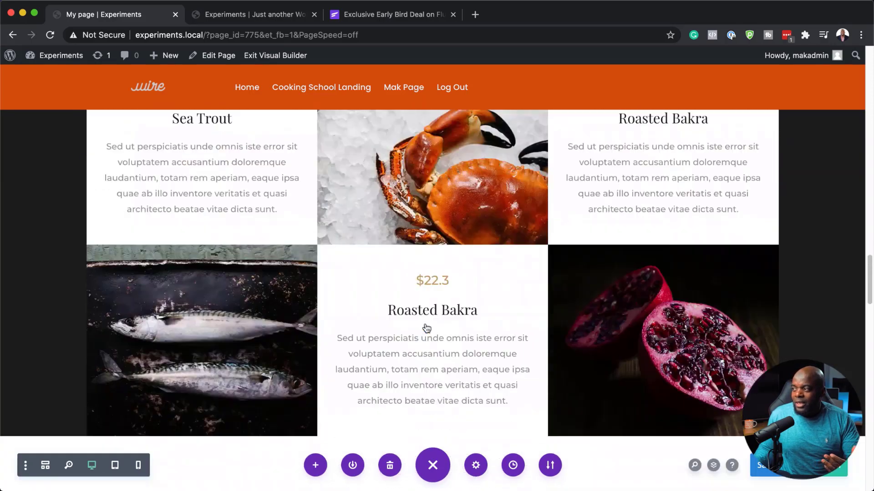
scroll(425, 324, "down", 8)
scroll(426, 323, "up", 20)
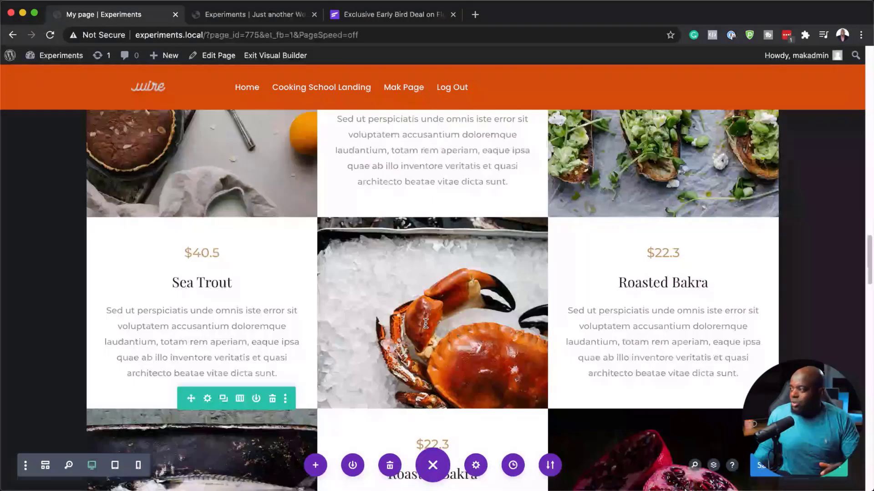
scroll(426, 323, "up", 15)
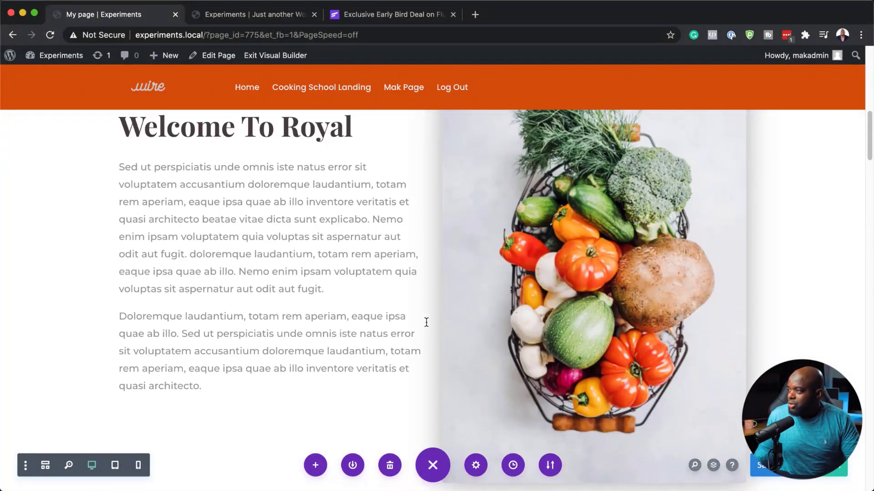
scroll(426, 322, "down", 15)
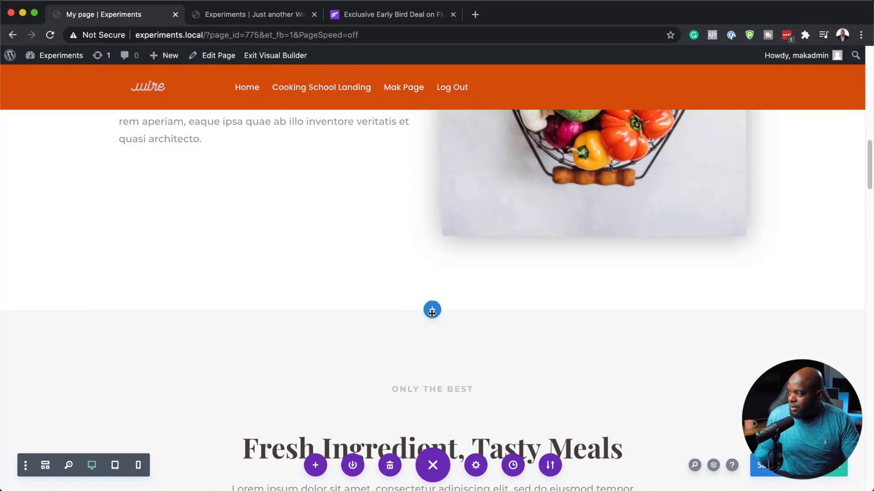
Step: Insert a regular one-column section with a Call To Action module above 'Fresh Ingredient, Tasty Meals'
left_click(432, 311)
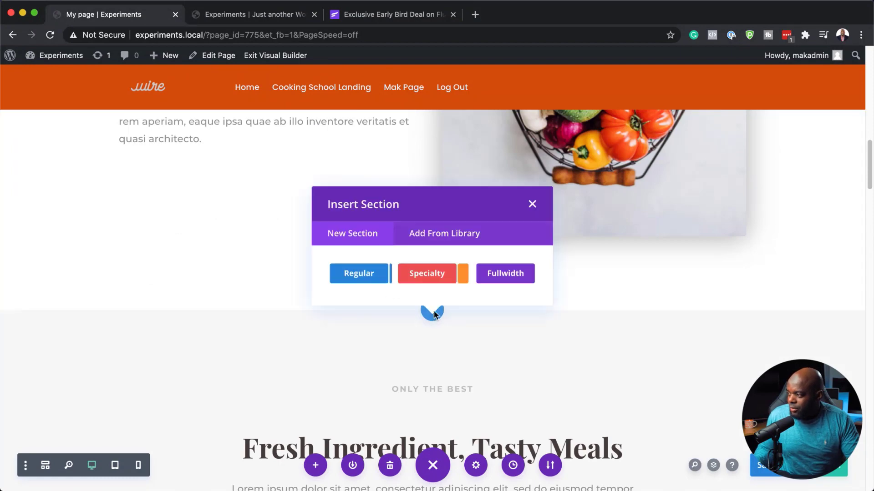
left_click(371, 275)
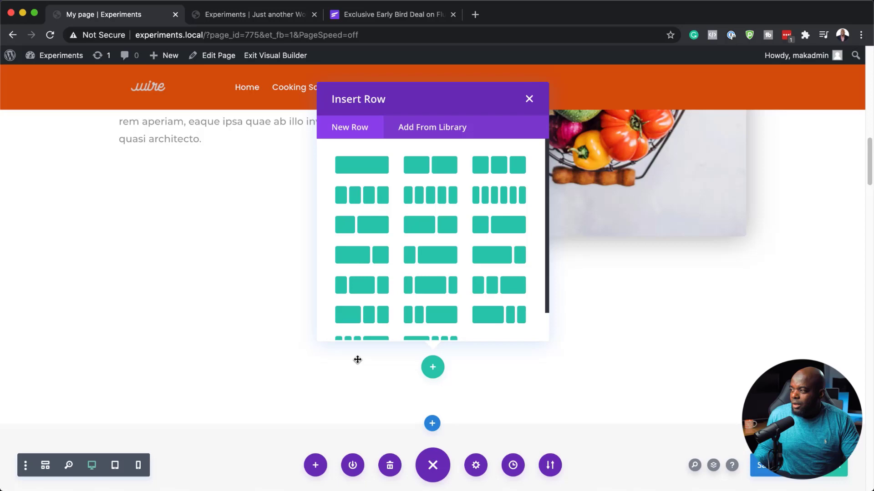
left_click(379, 171)
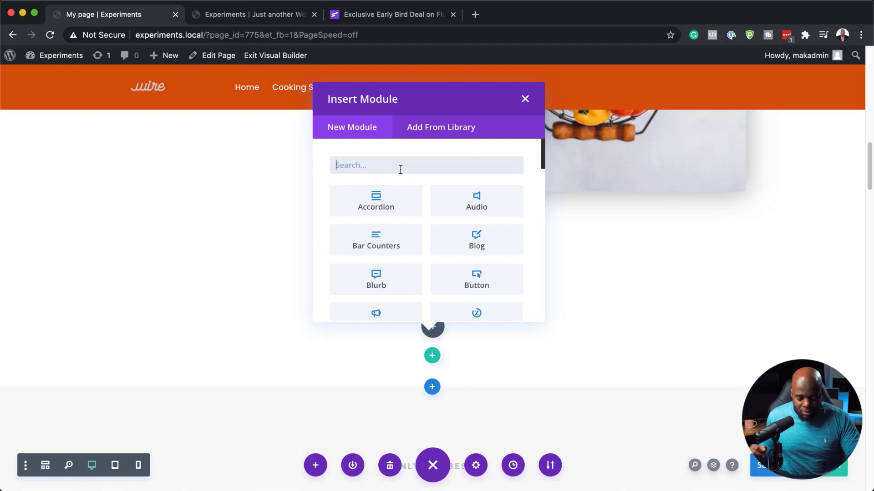
type("call")
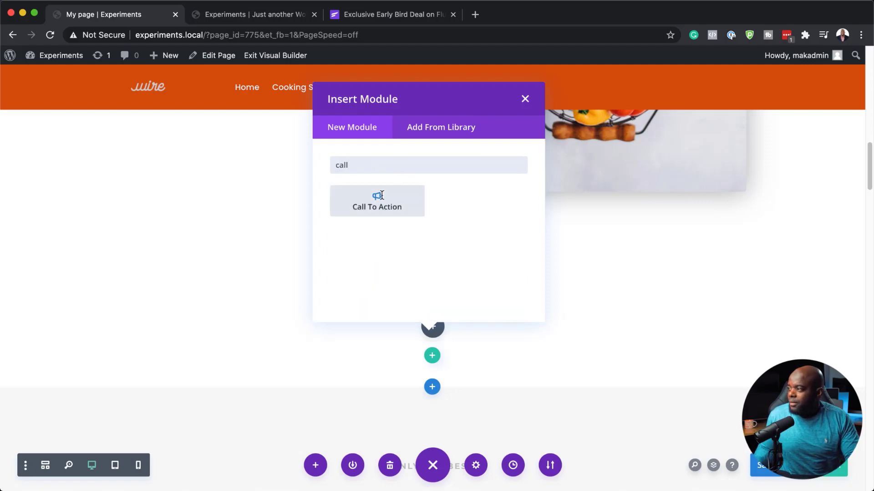
left_click(381, 195)
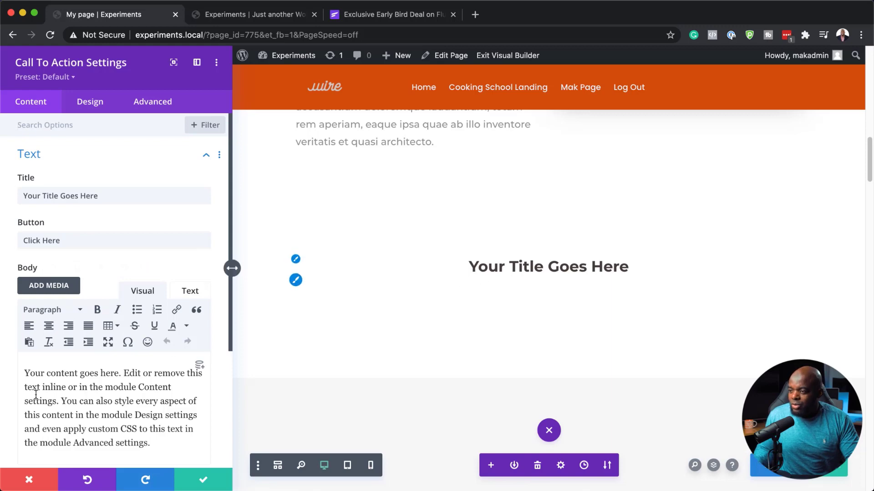
Step: Set the Call To Action button link URL to '#' and save the module settings
scroll(36, 394, "down", 5)
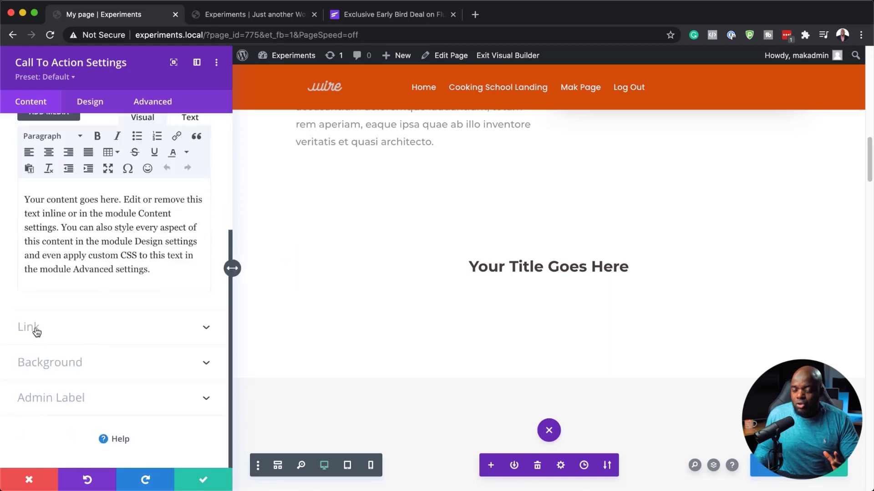
left_click(35, 329)
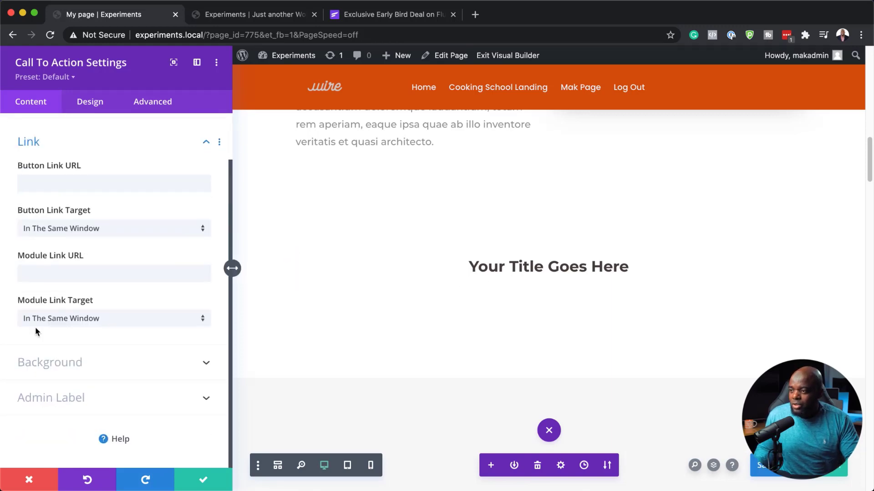
left_click(29, 183)
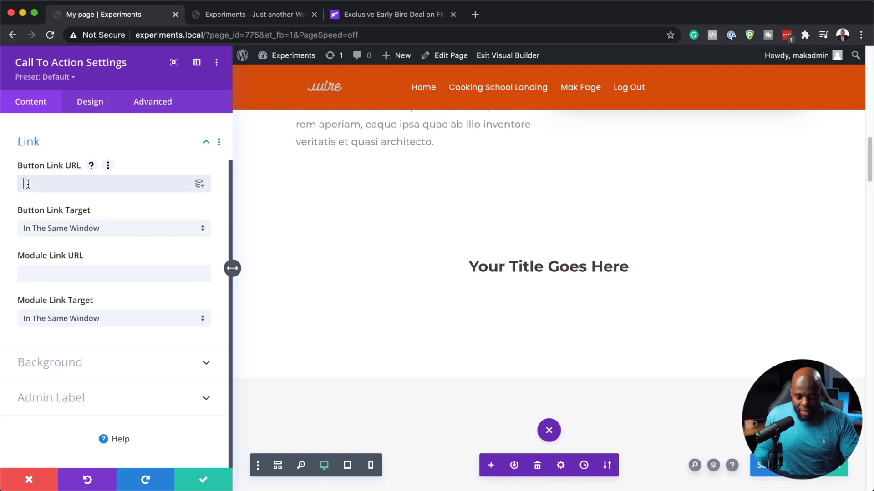
left_click(204, 481)
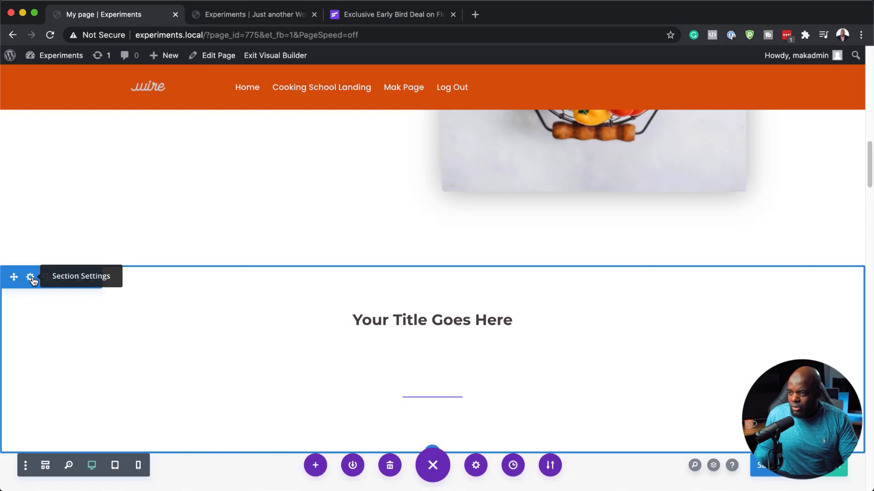
Step: Set the section background colour to near-black #12030c and save the section settings
left_click(31, 277)
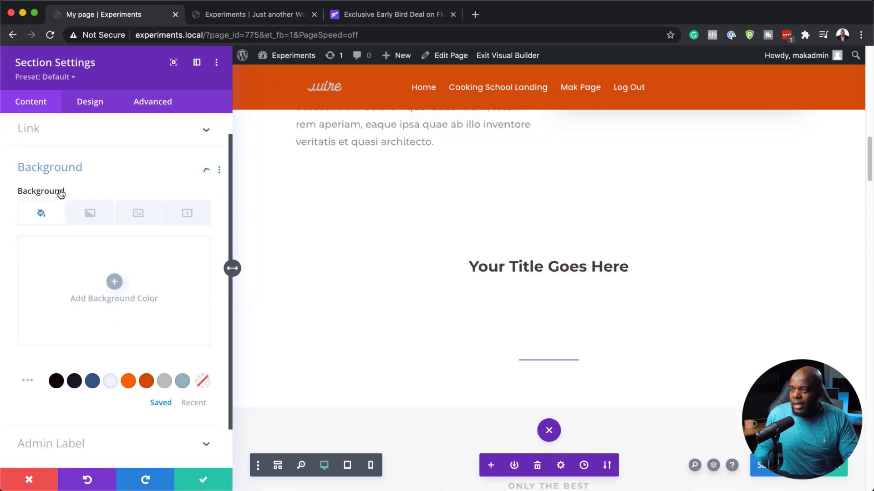
scroll(61, 194, "down", 1)
left_click(74, 335)
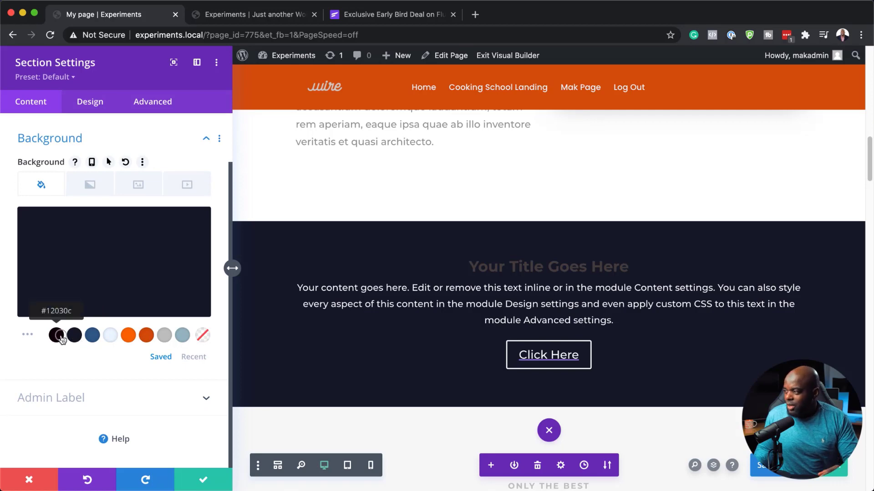
left_click(61, 338)
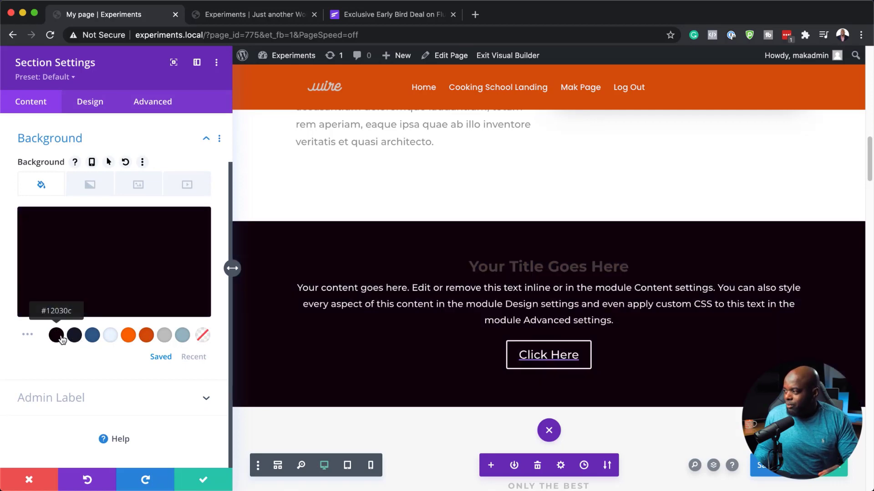
left_click(204, 480)
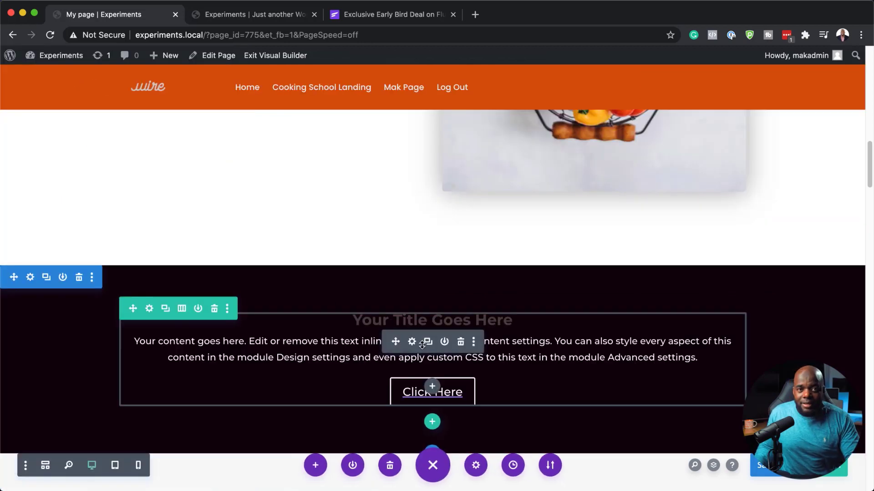
Step: Set the call-to-action title text colour to dark orange #d74e09
left_click(412, 343)
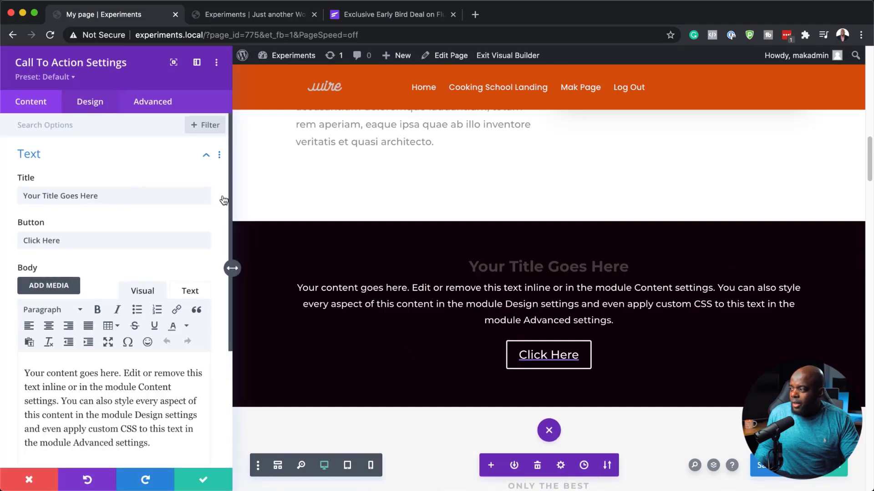
left_click(295, 260)
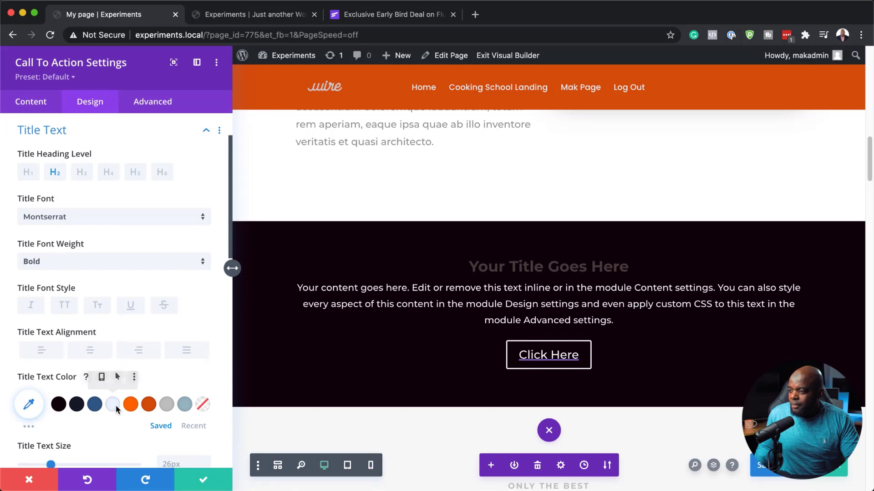
left_click(113, 406)
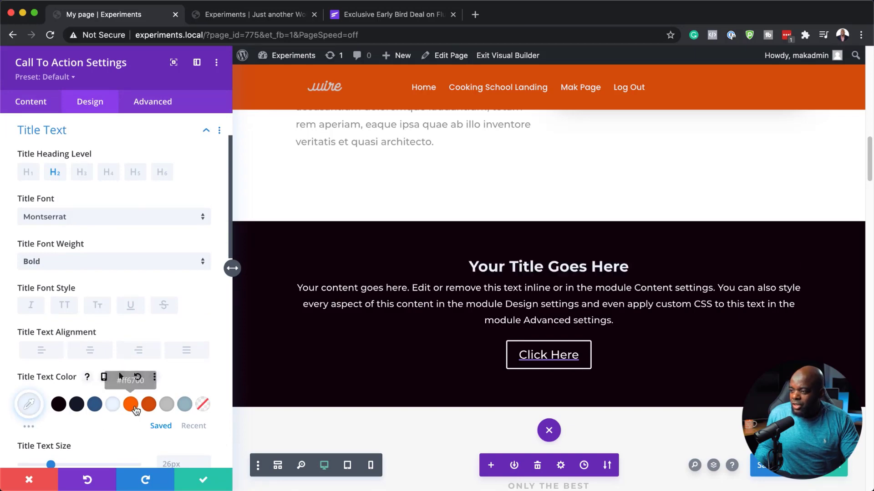
left_click(135, 408)
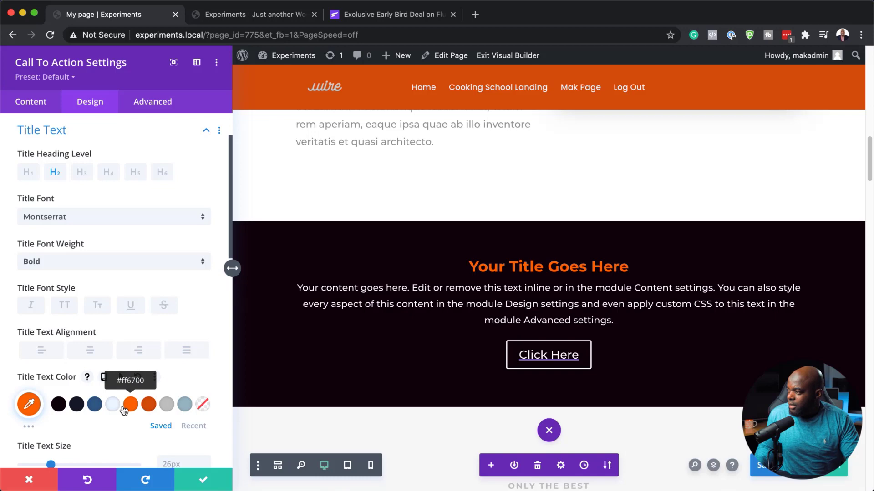
left_click(151, 408)
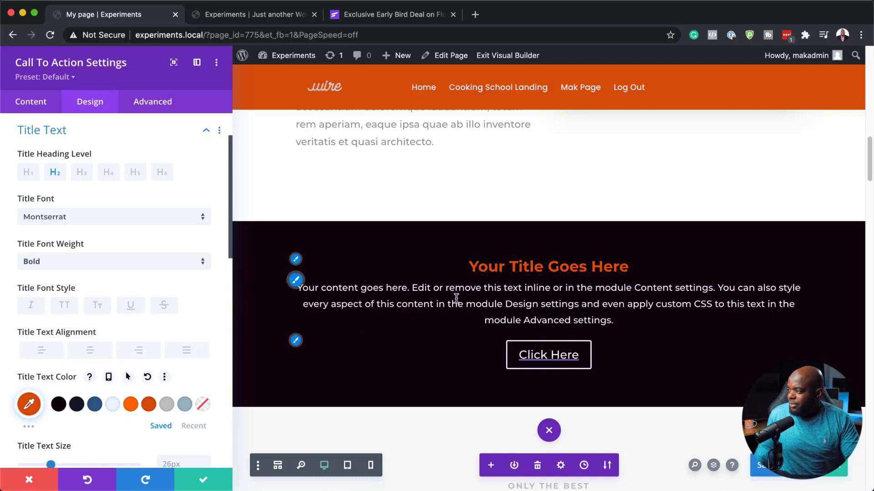
Step: Set the call-to-action body text colour to pale #ebf5ff
left_click(296, 280)
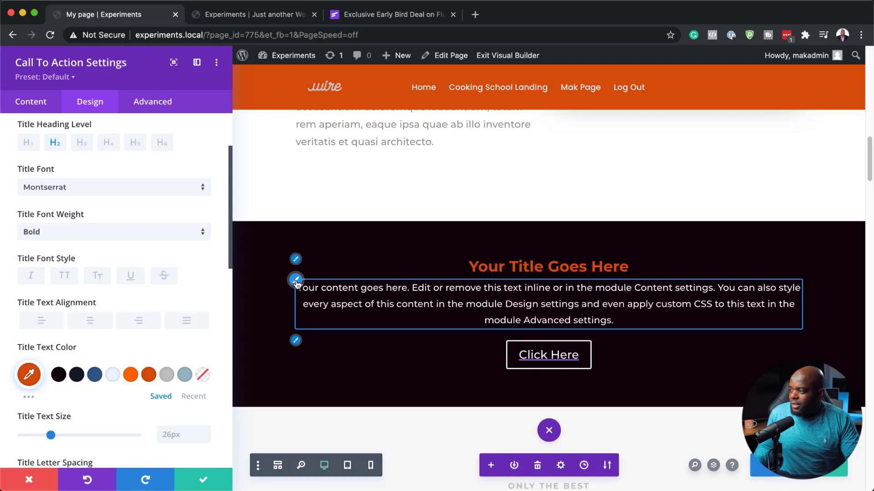
left_click(131, 399)
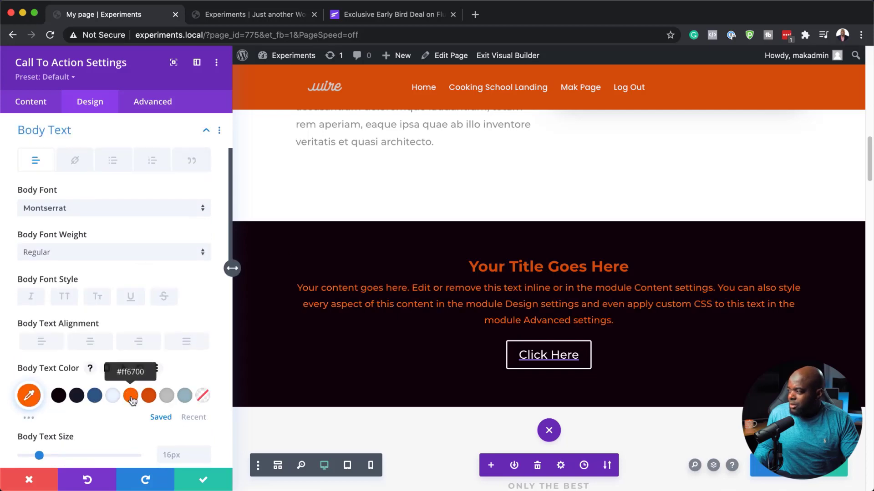
left_click(114, 398)
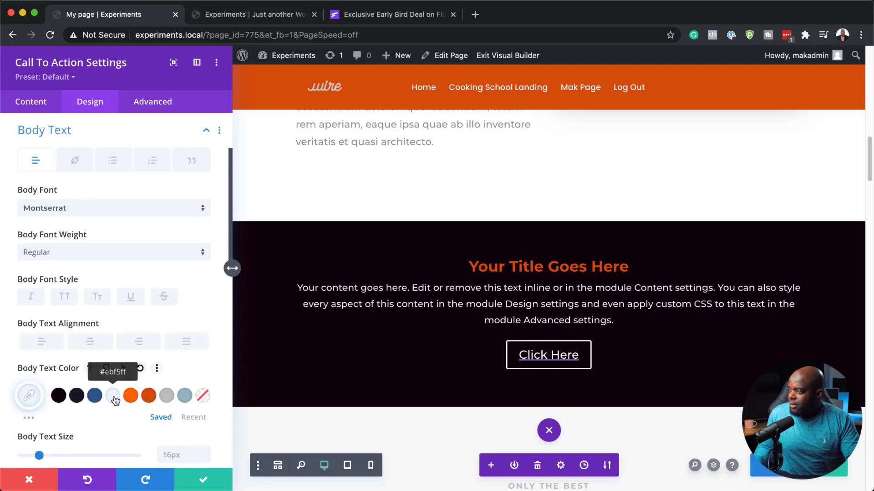
Step: Turn on custom button styling and make the call-to-action button text #ebf5ff
mouse_move(523, 371)
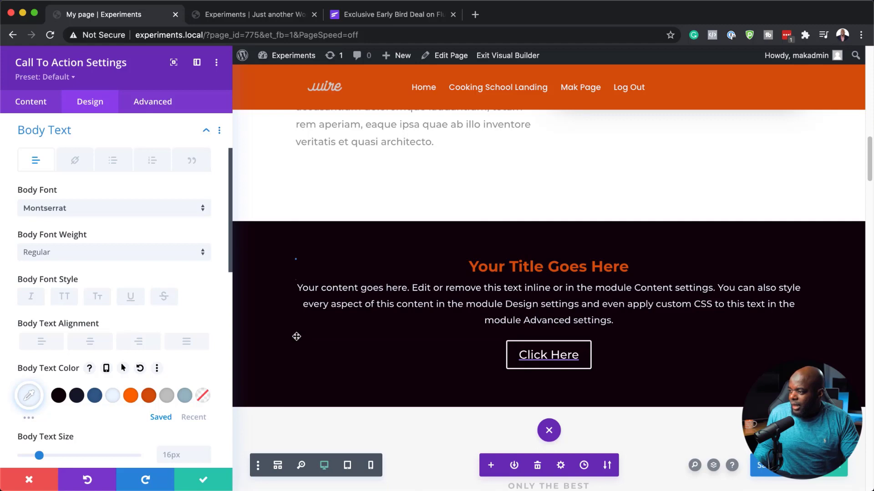
left_click(296, 341)
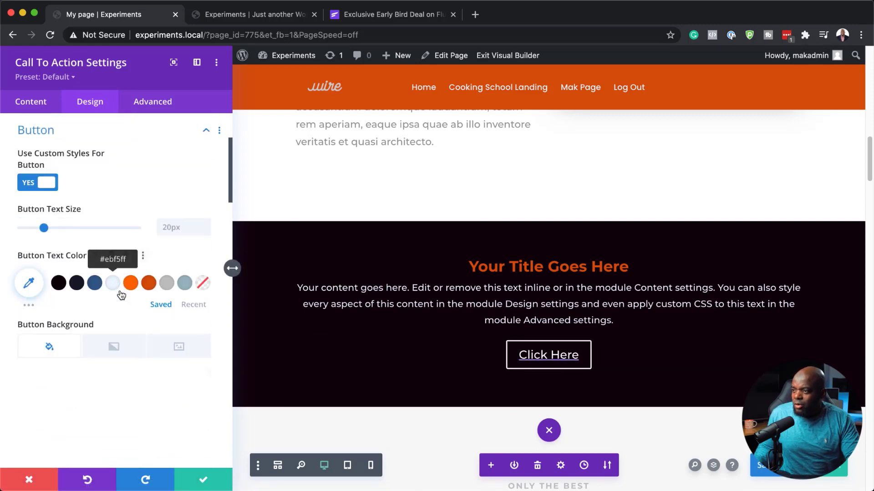
scroll(131, 284, "down", 3)
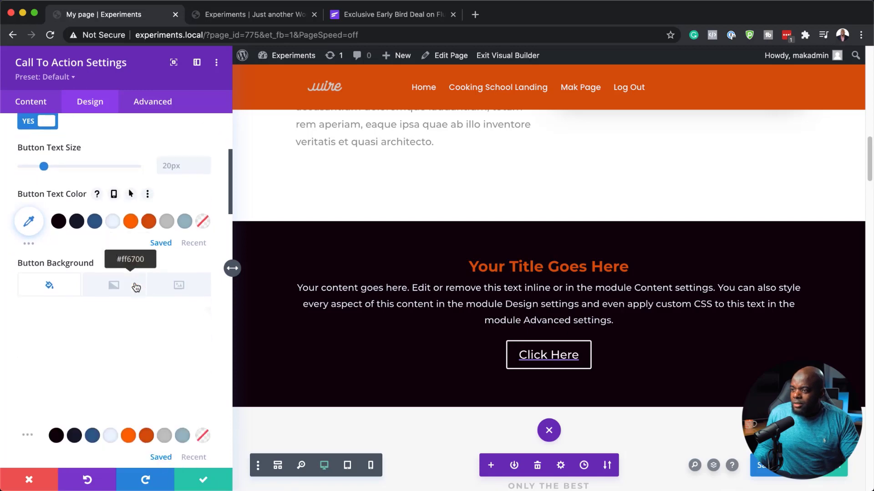
scroll(100, 338, "down", 5)
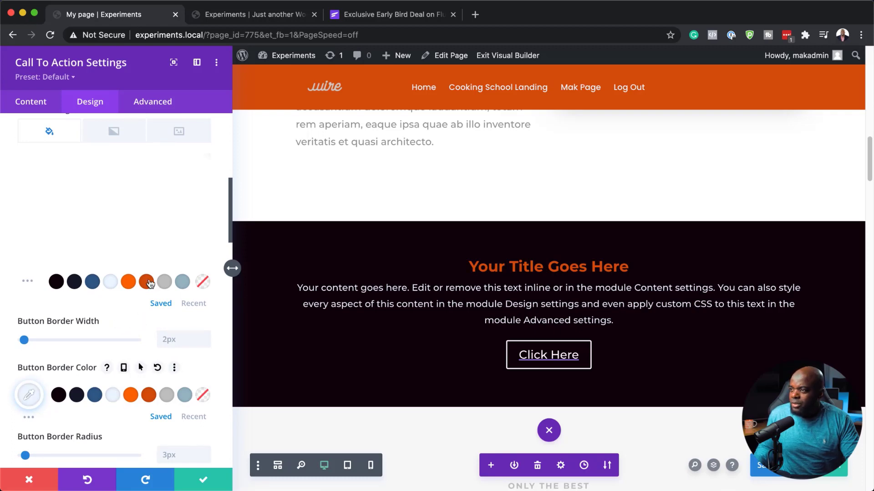
scroll(151, 270, "up", 7)
scroll(151, 271, "up", 1)
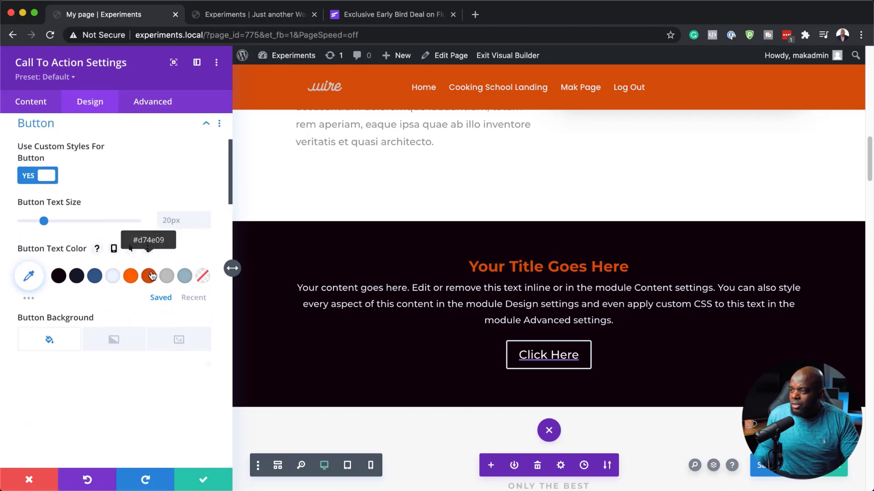
left_click(113, 270)
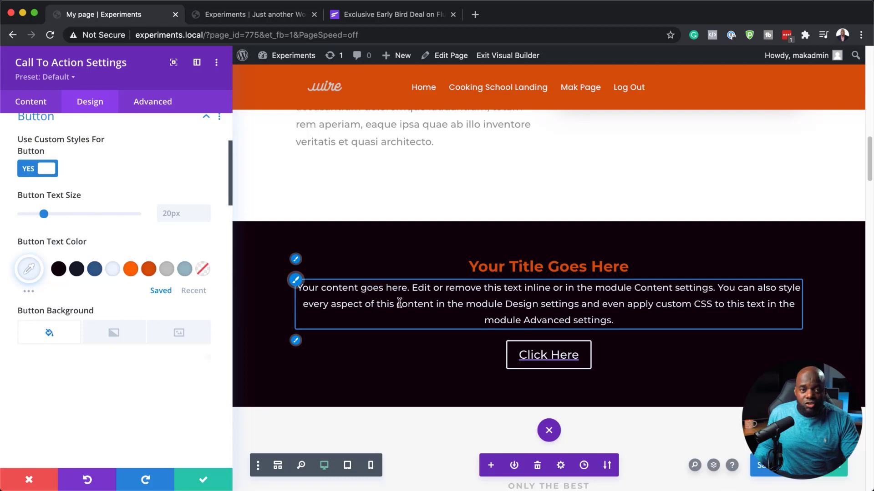
Step: Open lorem2.com in a new browser tab and select its second sample paragraph
left_click(477, 14)
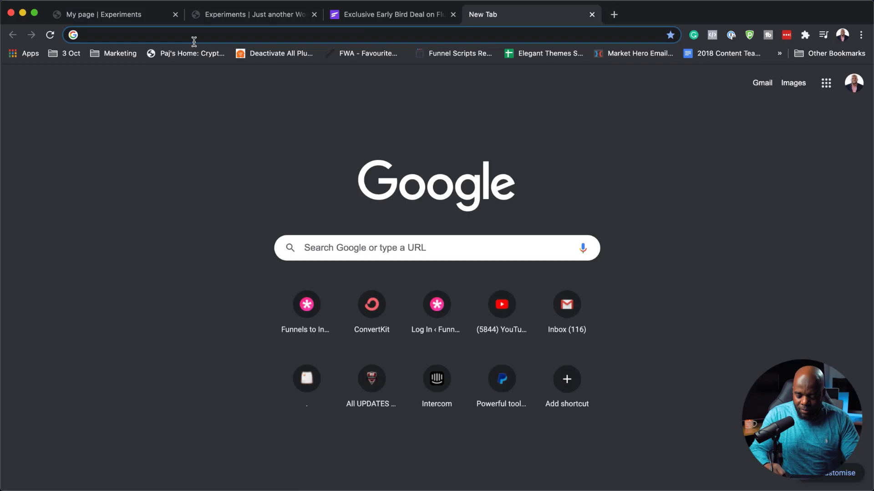
type("loren")
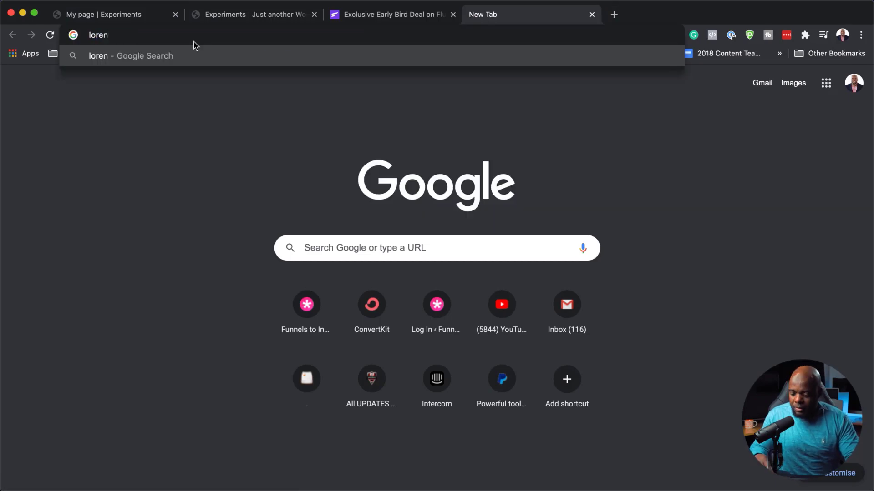
key("BackSpace")
left_click(223, 96)
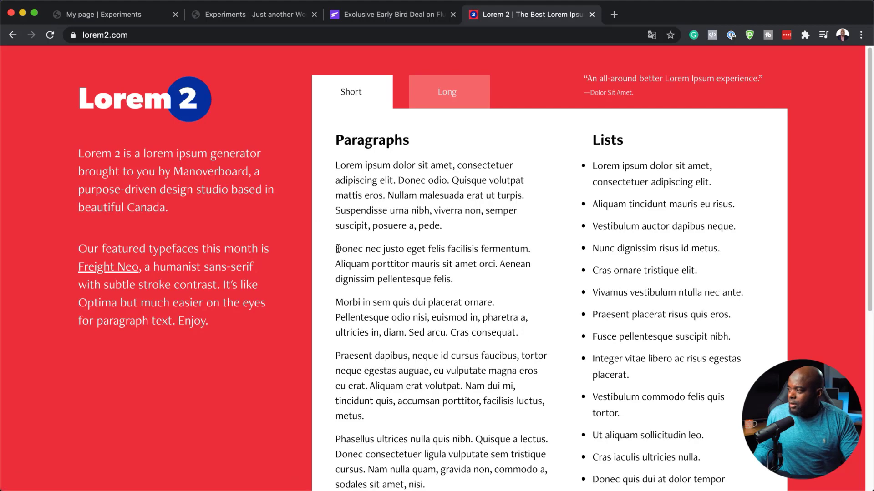
left_click_drag(337, 248, 457, 277)
key("super+c")
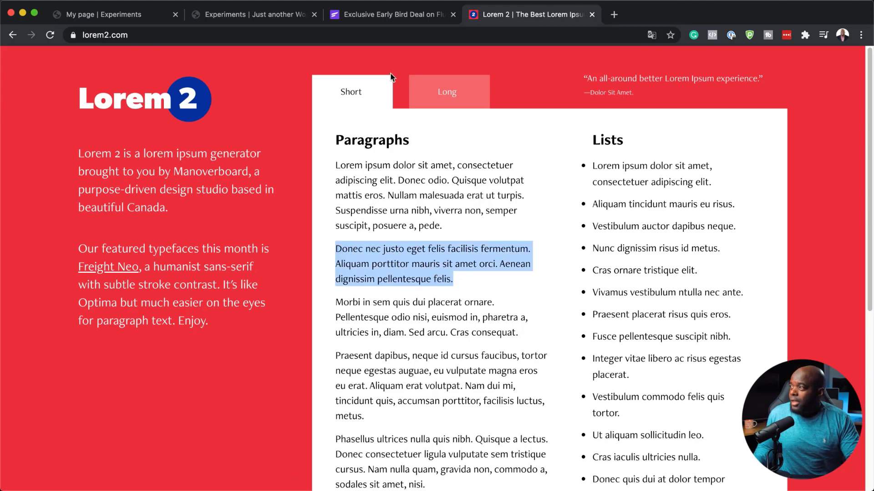
Step: Replace the call-to-action's placeholder body with the Donec nec justo lorem paragraph, pasted twice
left_click(125, 16)
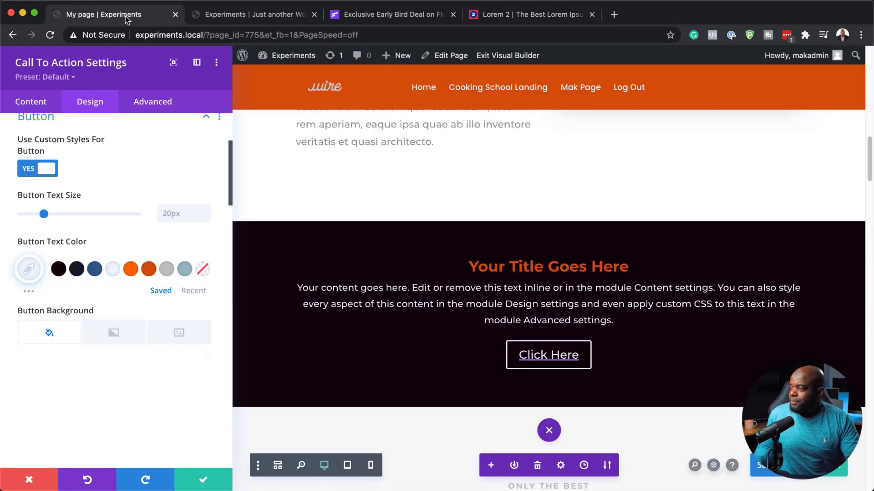
left_click(18, 105)
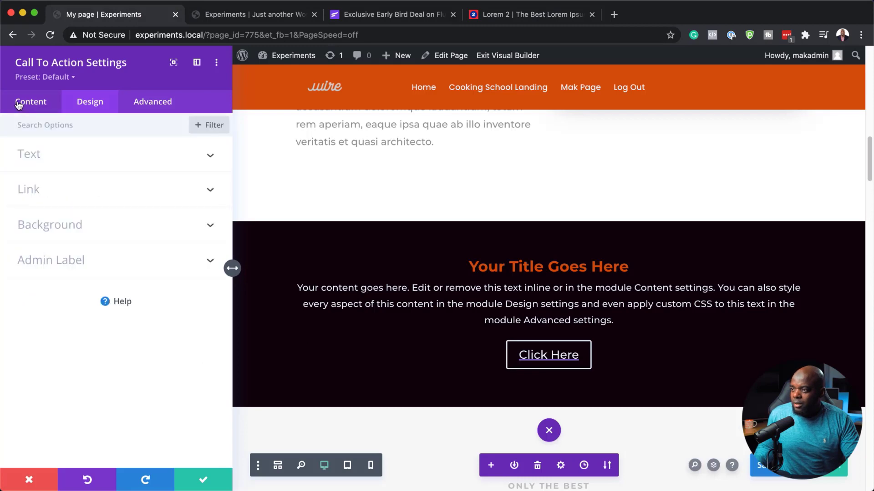
left_click(39, 161)
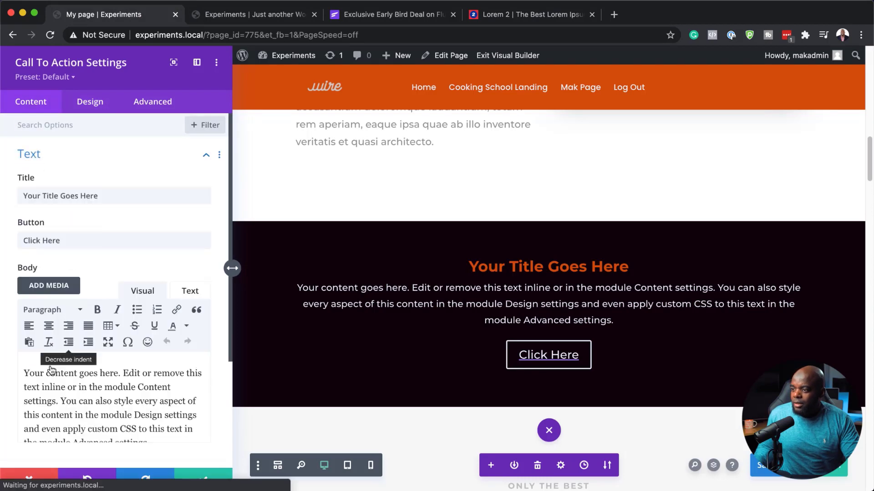
left_click_drag(166, 443, 25, 362)
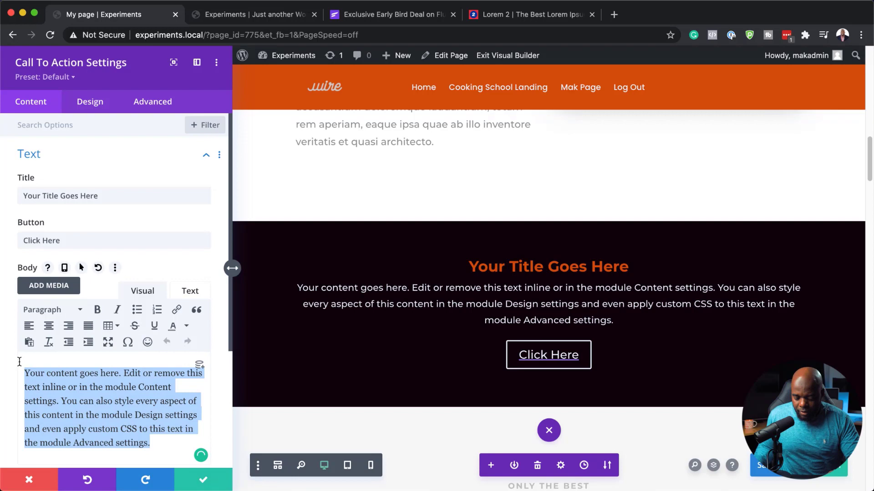
key("super+v")
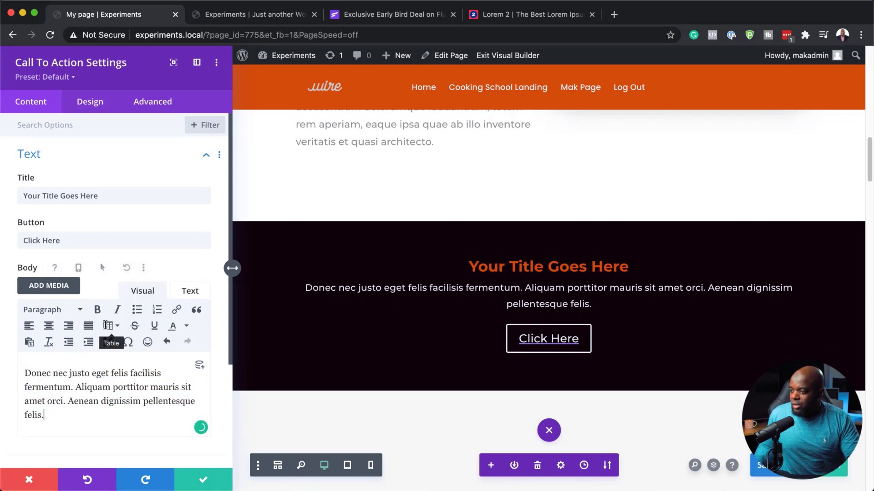
left_click(45, 416)
key("super+v")
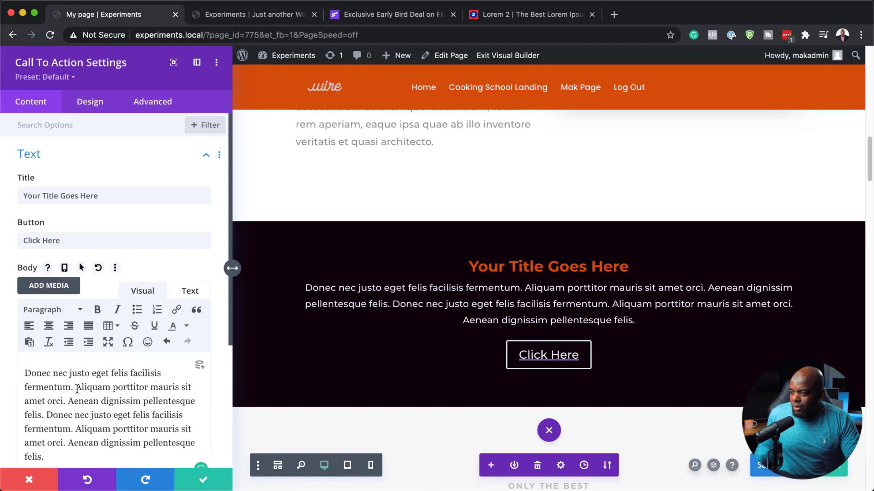
Step: Change the call-to-action title to 'Aliquam porttitor mauris'
left_click_drag(76, 389, 171, 389)
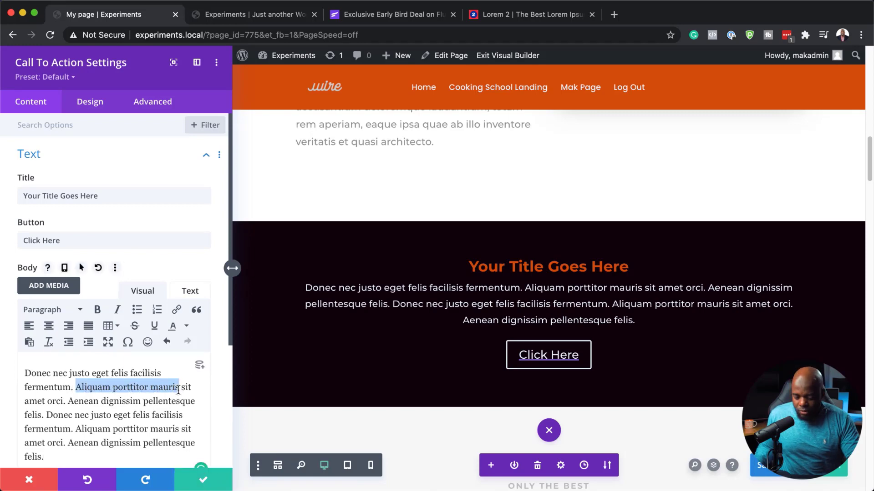
triple_click(107, 197)
type("Aliquam porttitor mauris")
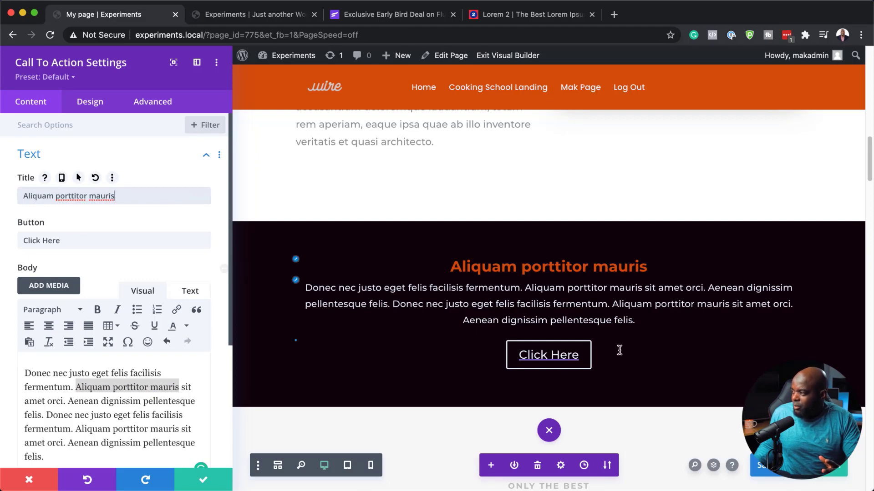
left_click(296, 341)
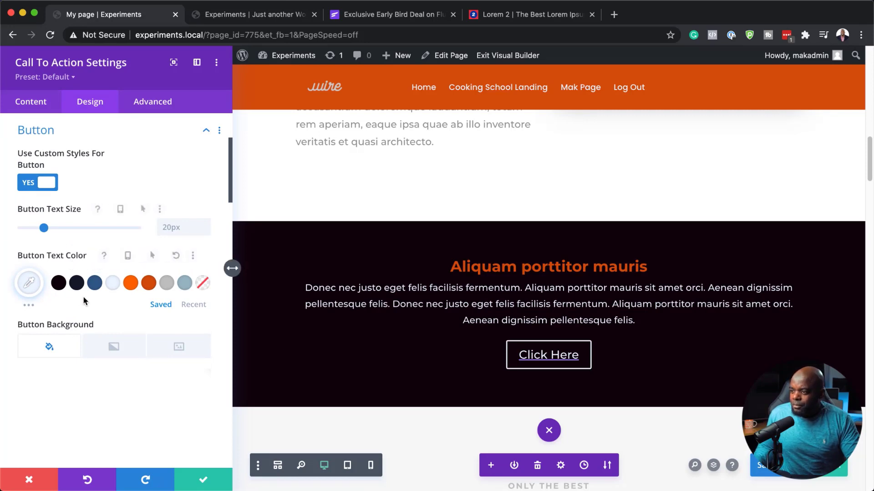
Step: Give the Click Here button an orange #ff6700 background and border, then save the module
left_click(73, 370)
scroll(91, 375, "down", 2)
scroll(114, 384, "down", 2)
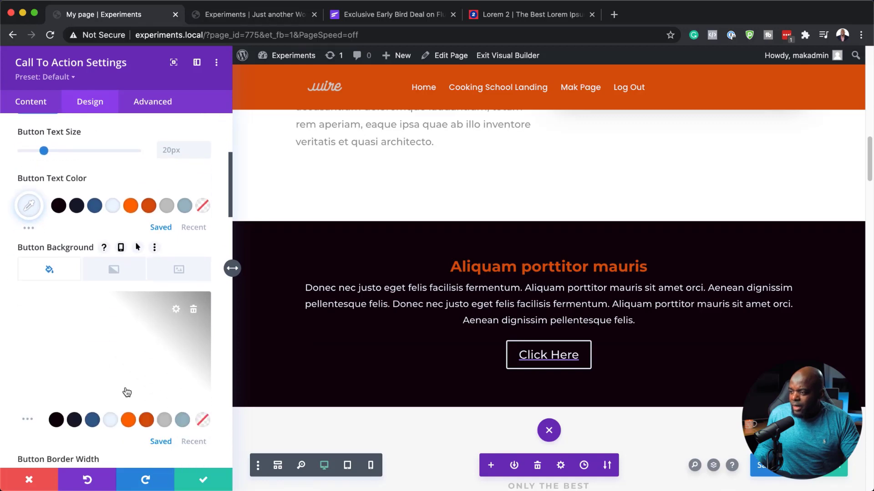
left_click(128, 393)
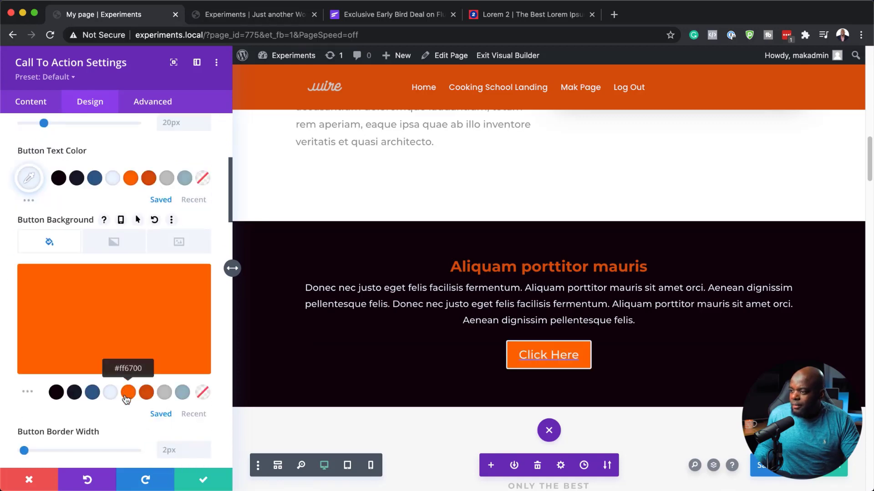
mouse_move(103, 334)
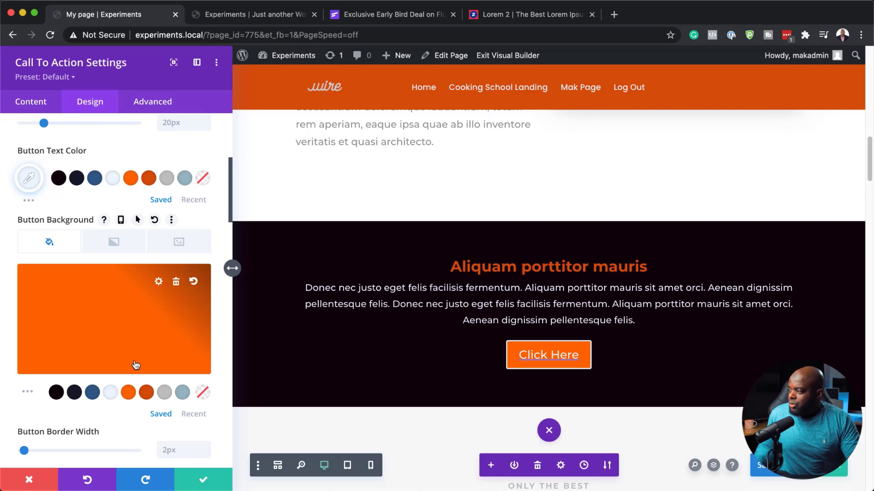
scroll(139, 372, "down", 4)
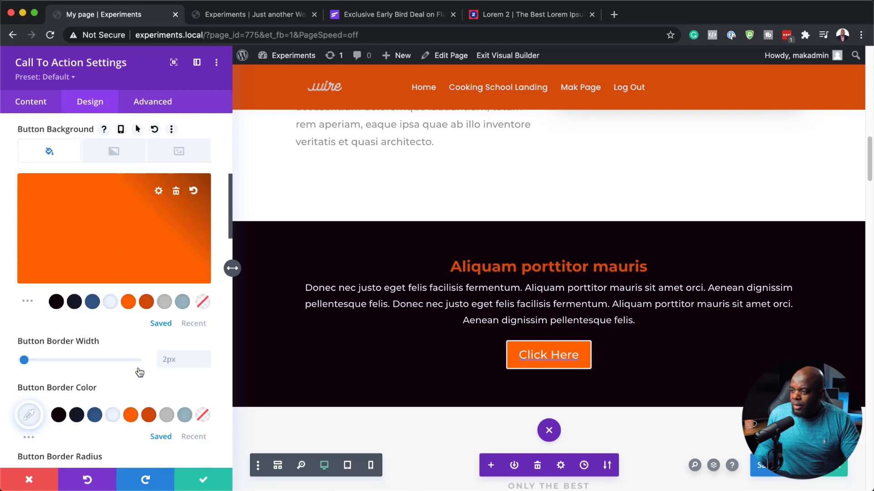
left_click(133, 416)
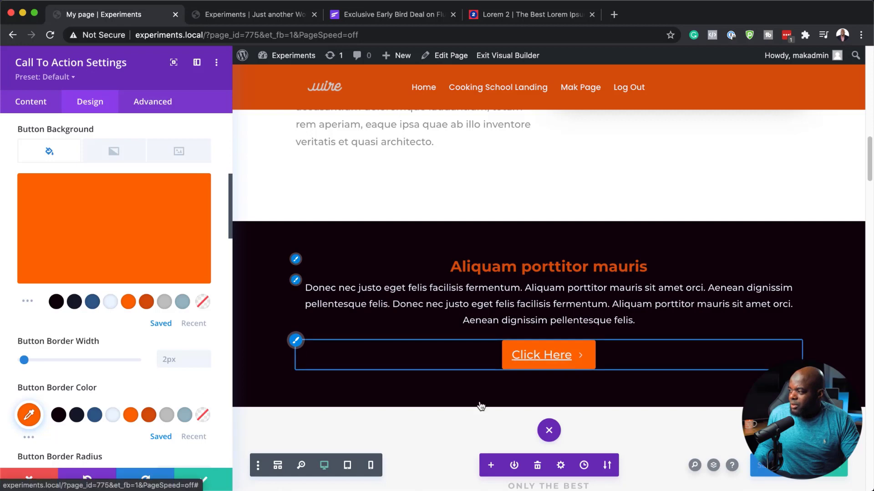
scroll(122, 400, "down", 1)
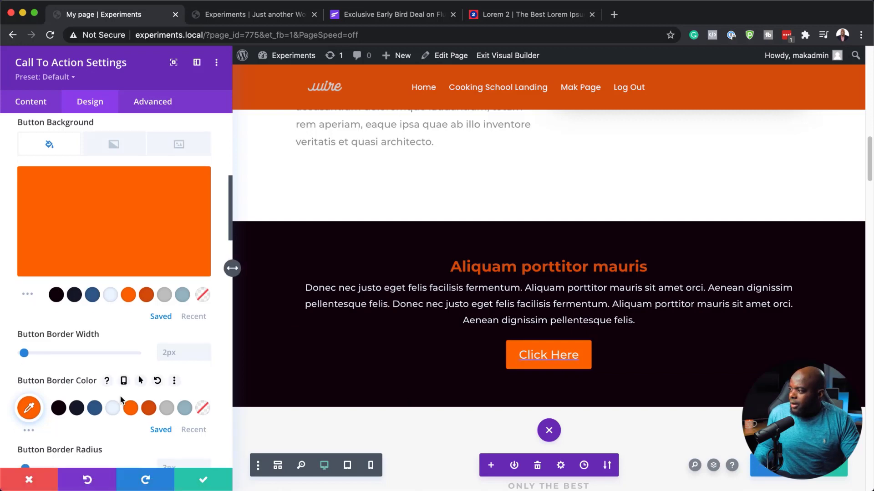
left_click(205, 482)
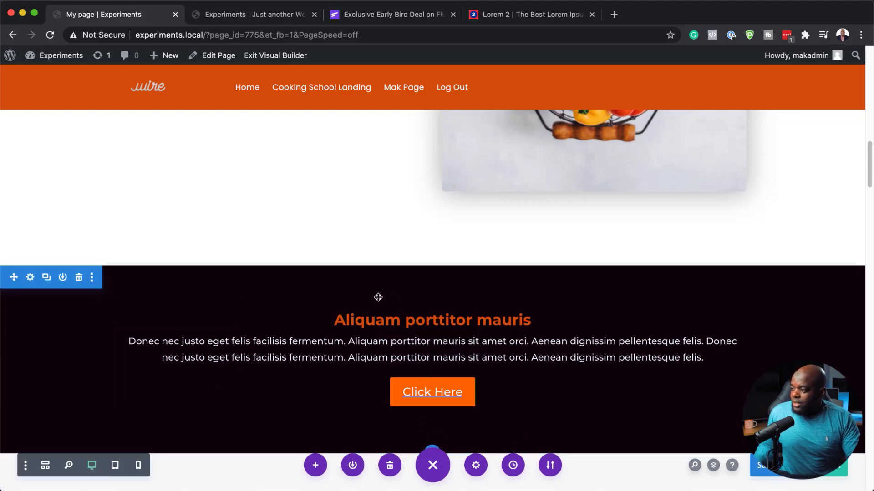
scroll(444, 250, "down", 6)
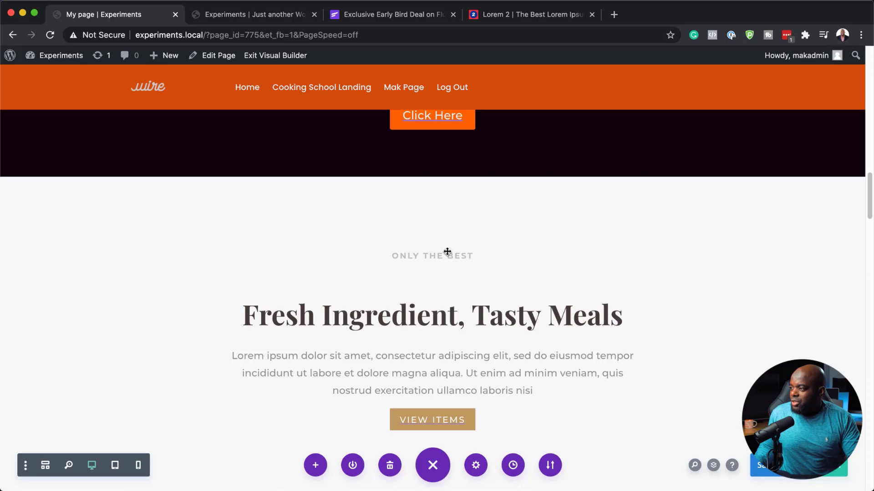
scroll(447, 250, "up", 12)
scroll(448, 252, "down", 4)
scroll(447, 252, "down", 7)
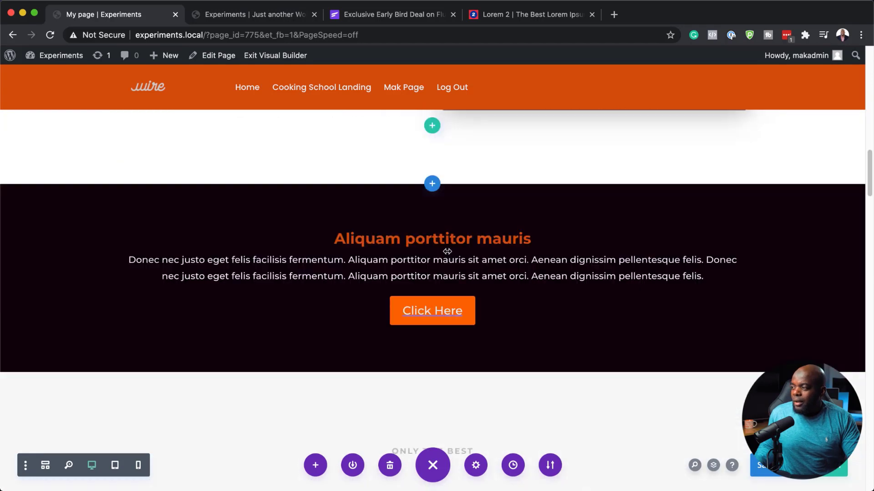
scroll(449, 273, "down", 1)
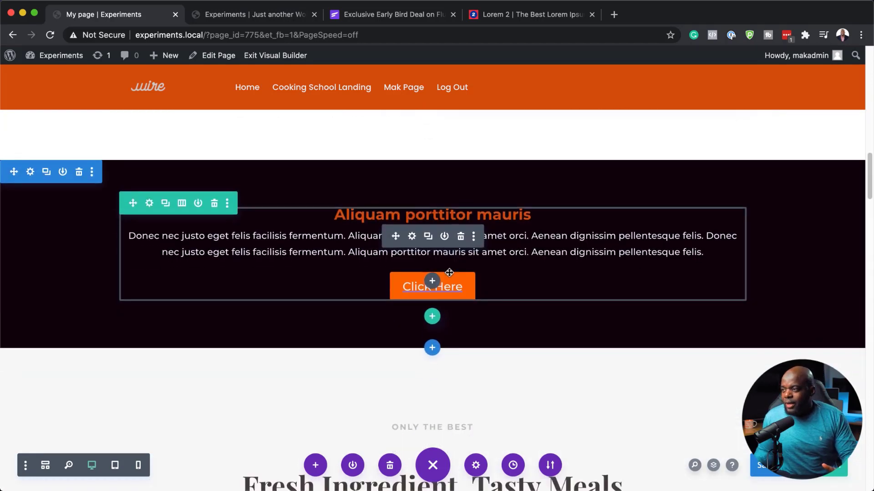
scroll(449, 272, "down", 6)
scroll(449, 273, "up", 5)
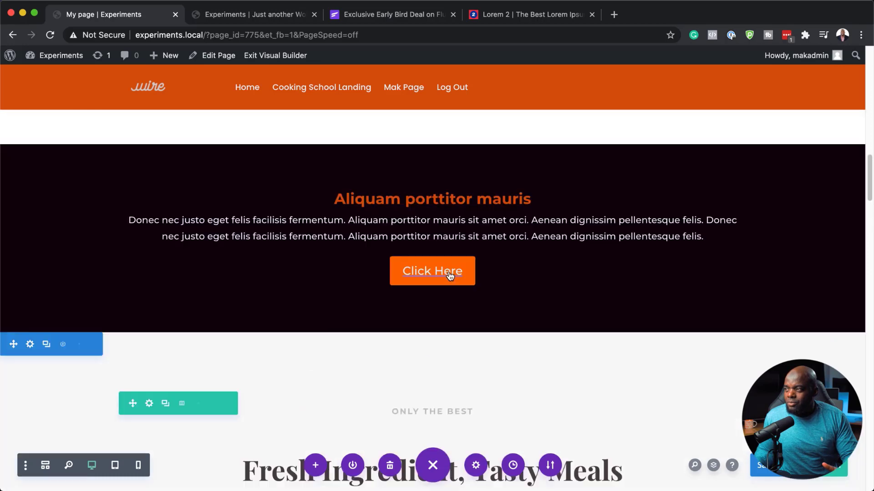
scroll(449, 274, "up", 3)
scroll(449, 273, "down", 4)
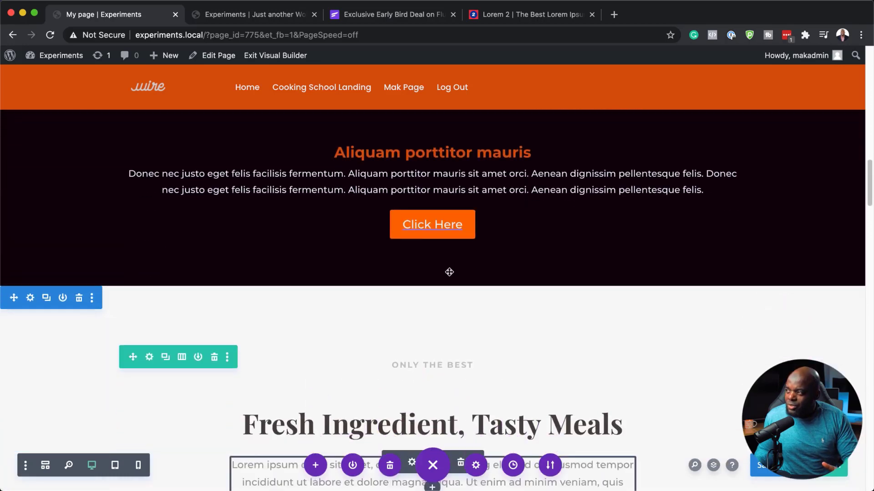
scroll(449, 272, "up", 3)
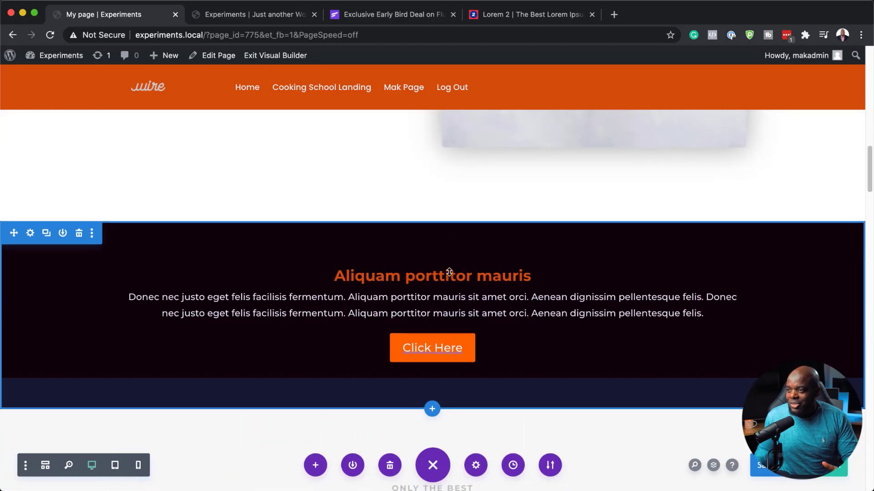
Step: Set the dark section's Sticky Position to Stick to Top and save the section settings
left_click(30, 234)
left_click(157, 103)
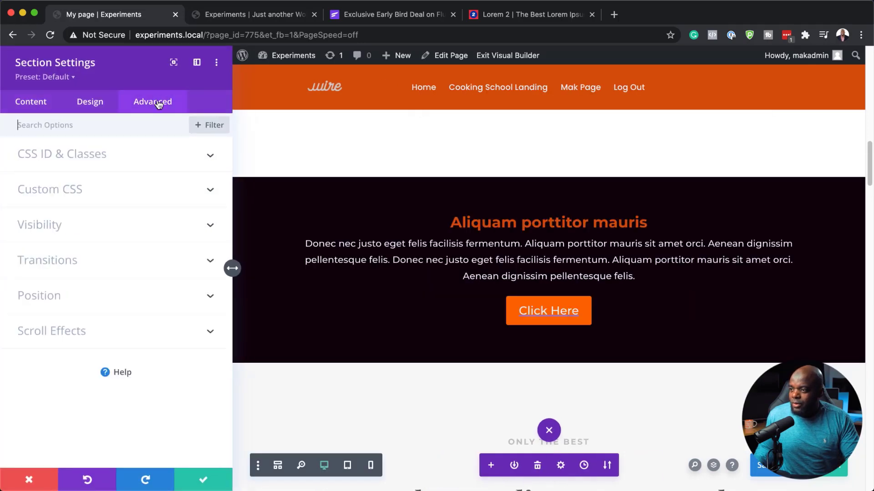
left_click(57, 337)
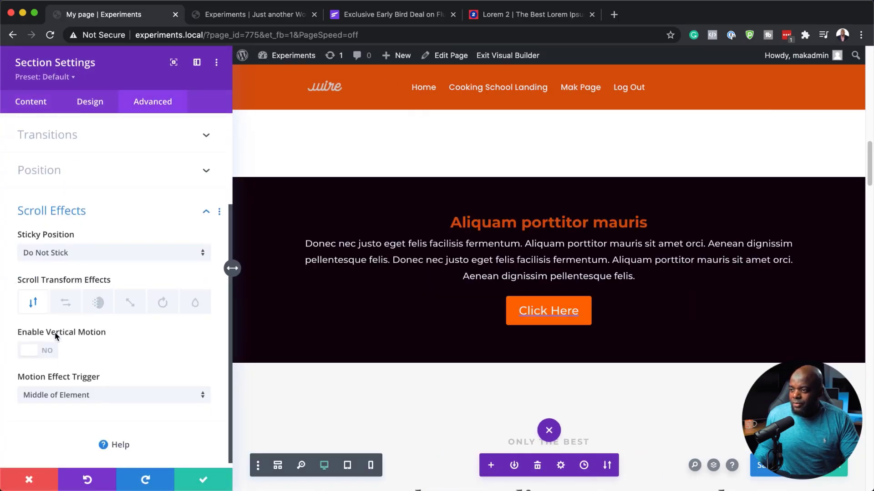
left_click(60, 248)
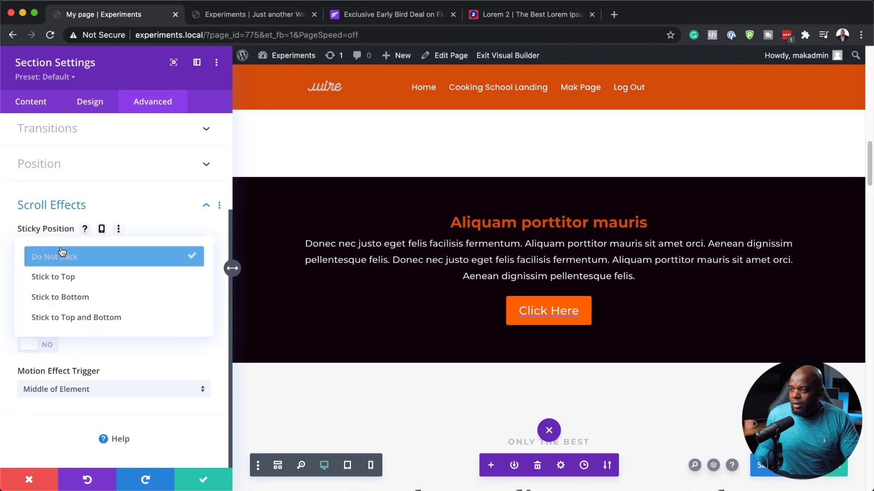
left_click(110, 278)
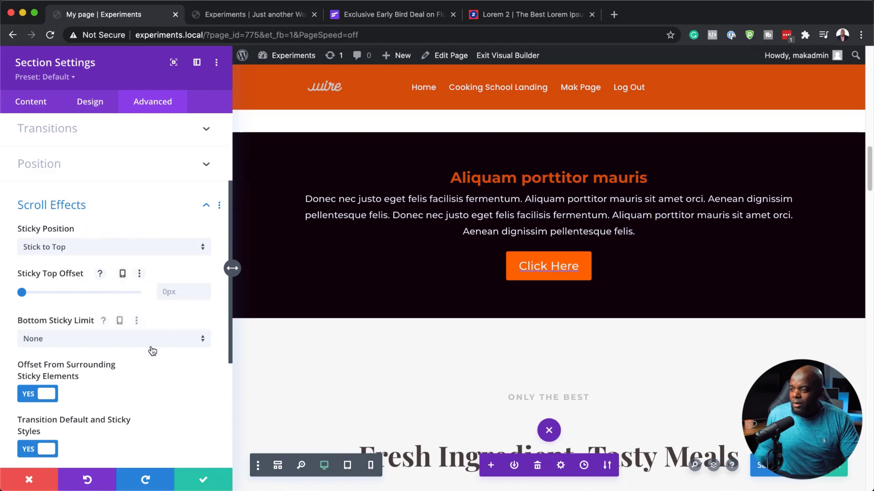
left_click(203, 481)
Step: Scroll the page to check the sticky behaviour, then reopen the call-to-action Section Settings
scroll(290, 349, "up", 10)
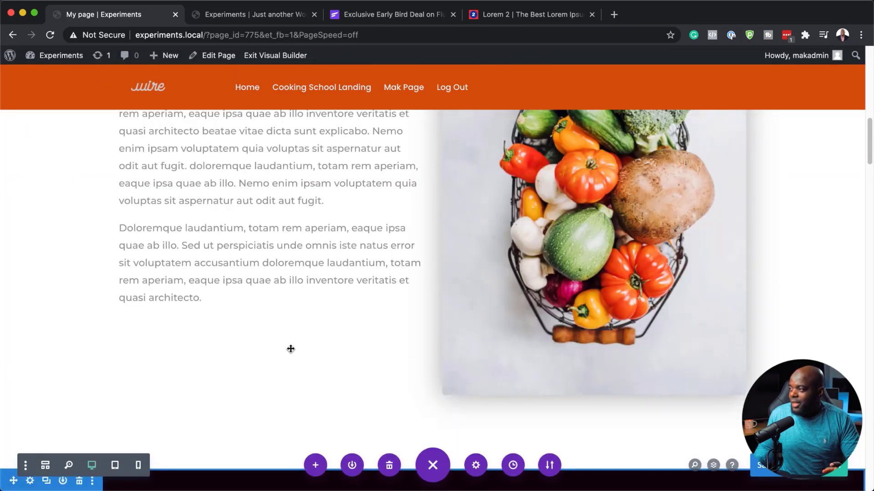
scroll(290, 349, "down", 3)
scroll(290, 349, "down", 10)
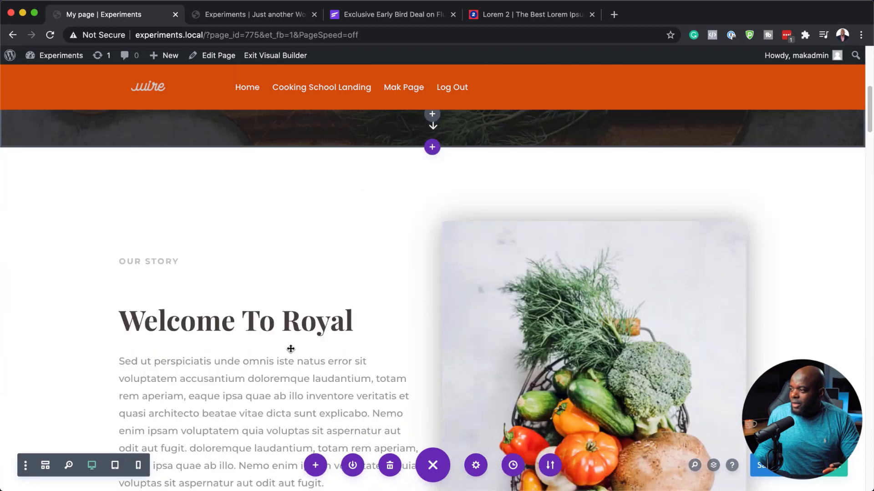
scroll(291, 349, "down", 3)
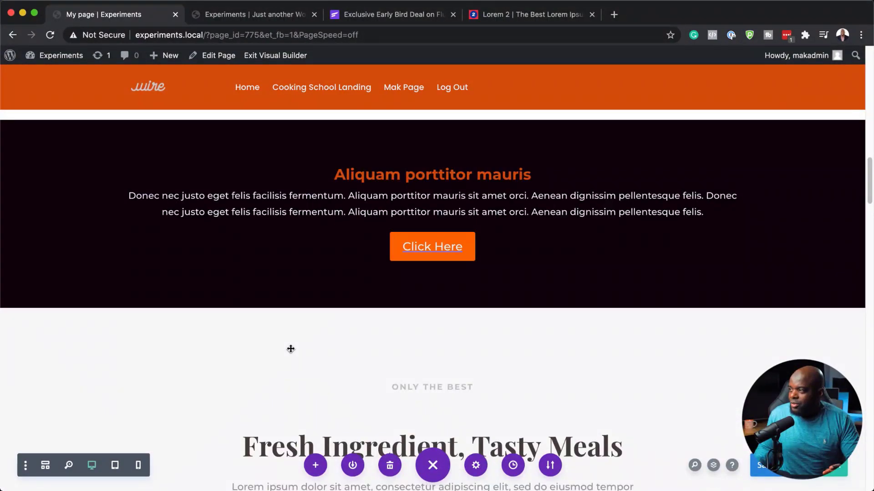
scroll(290, 349, "down", 10)
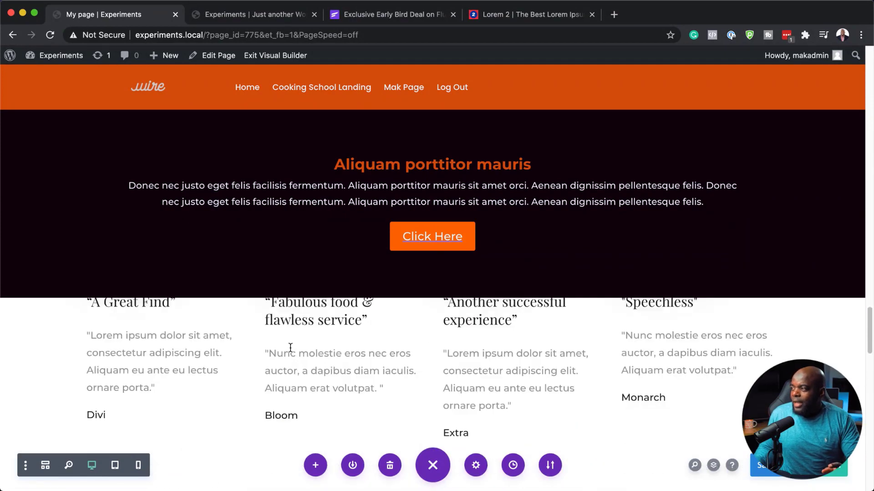
scroll(290, 349, "up", 20)
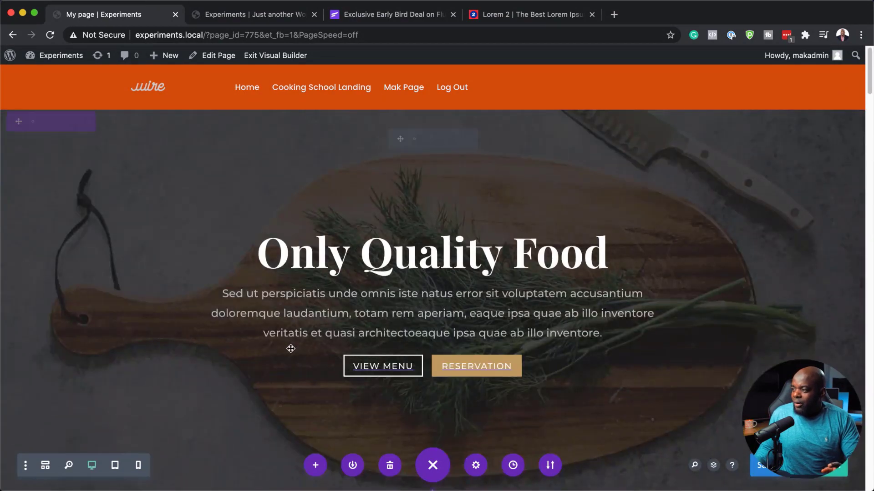
scroll(290, 349, "down", 12)
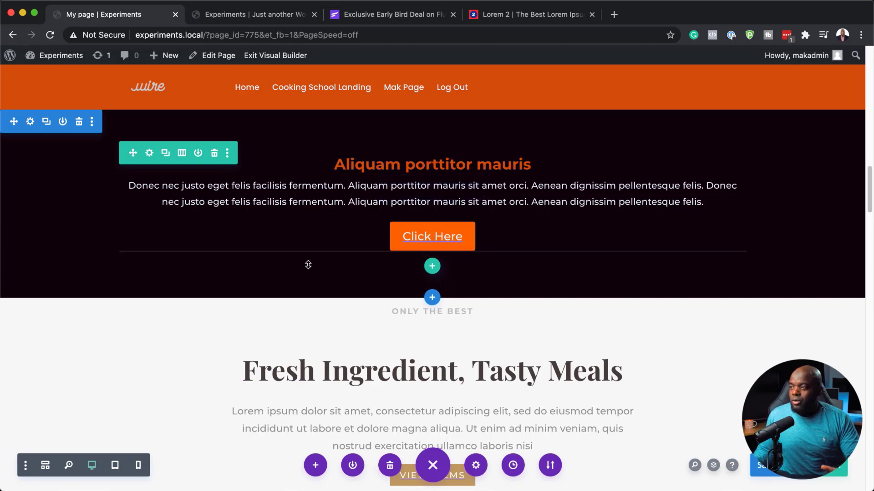
left_click(30, 123)
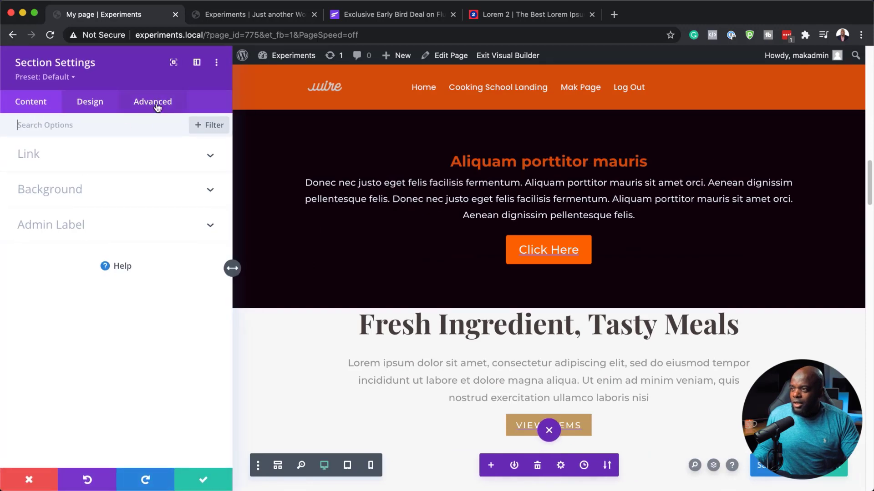
Step: Set the section's Padding Top to 1% and link Bottom to match
left_click(97, 103)
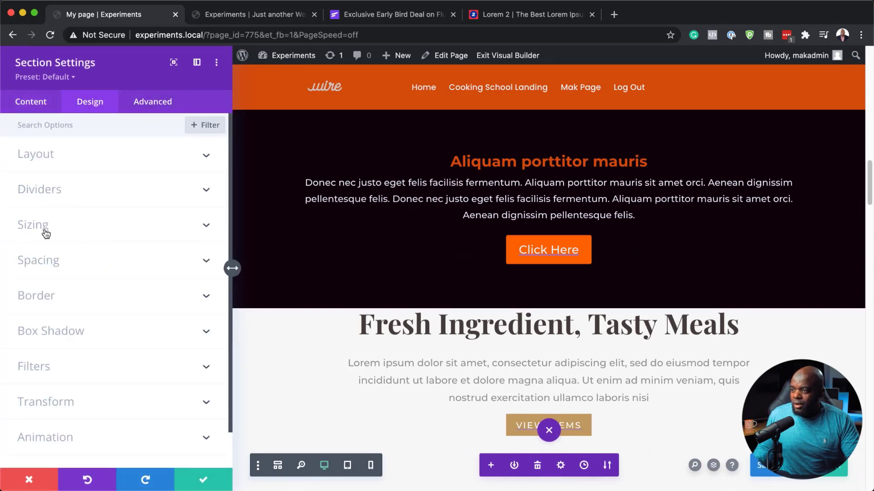
left_click(44, 261)
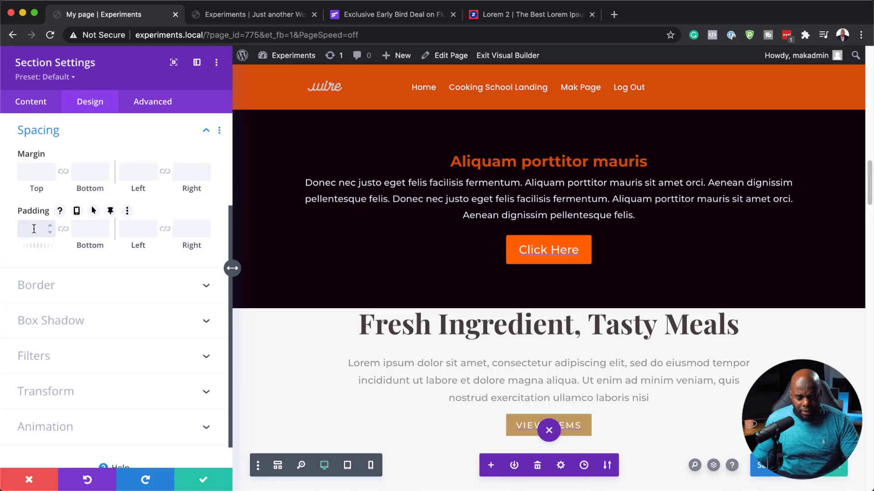
type("1")
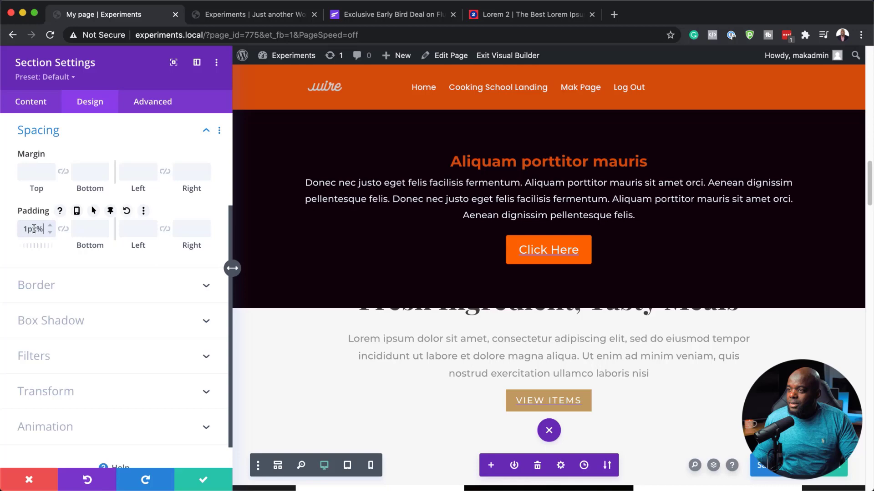
left_click(63, 229)
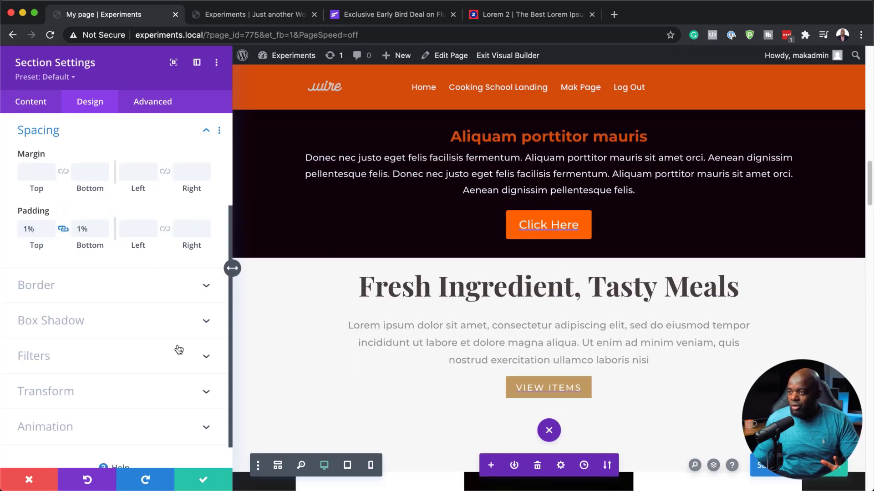
Step: Clear the section's normal padding and give its sticky state 1% top and bottom padding
double_click(88, 230)
key("BackSpace")
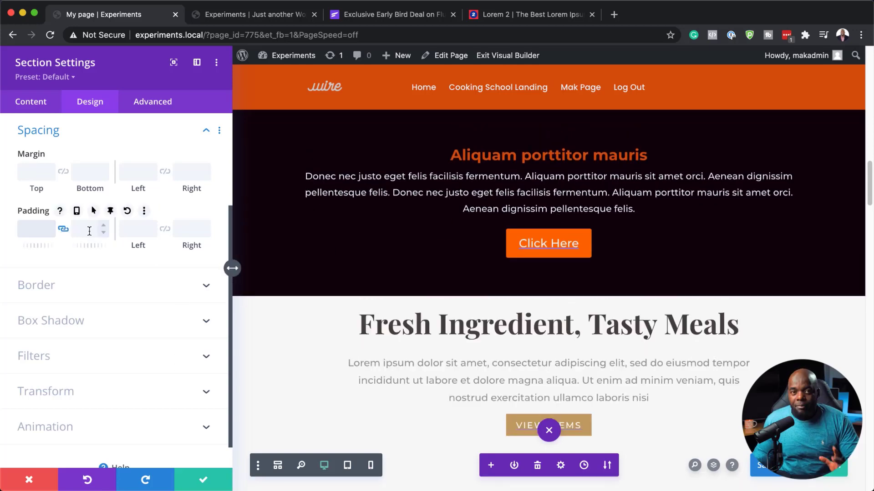
left_click(110, 211)
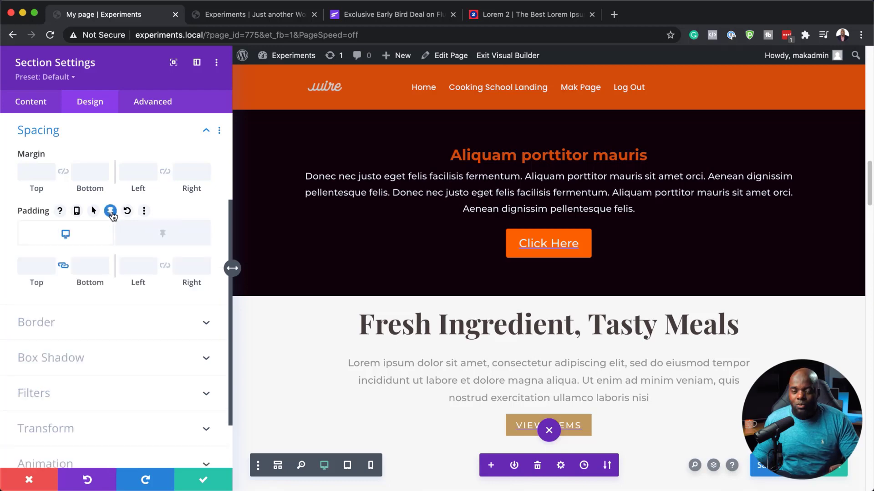
left_click(183, 235)
left_click(160, 233)
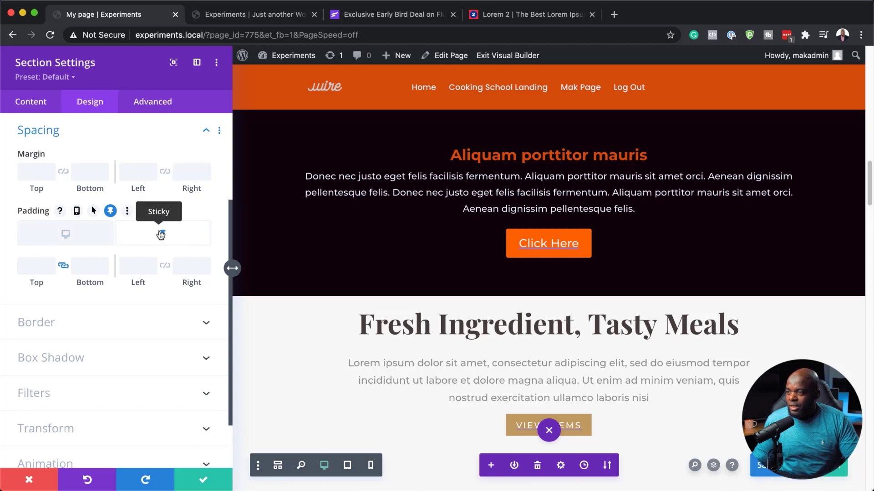
left_click(34, 266)
type("1%")
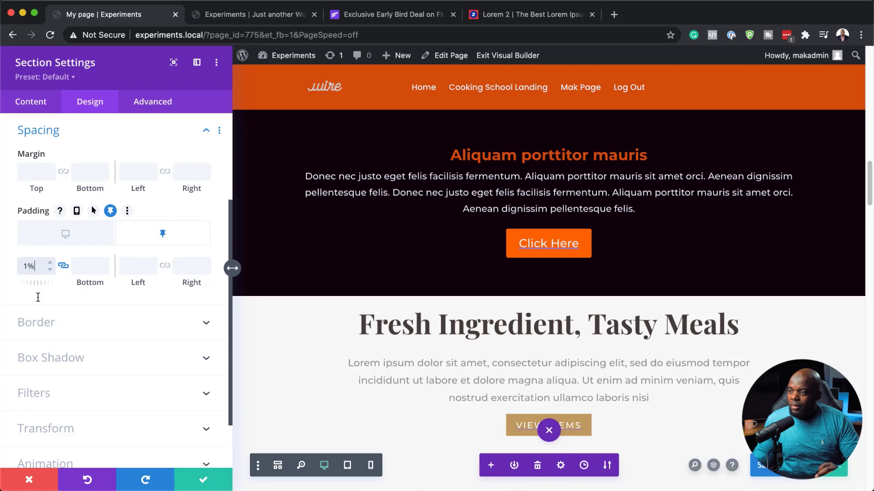
left_click(64, 268)
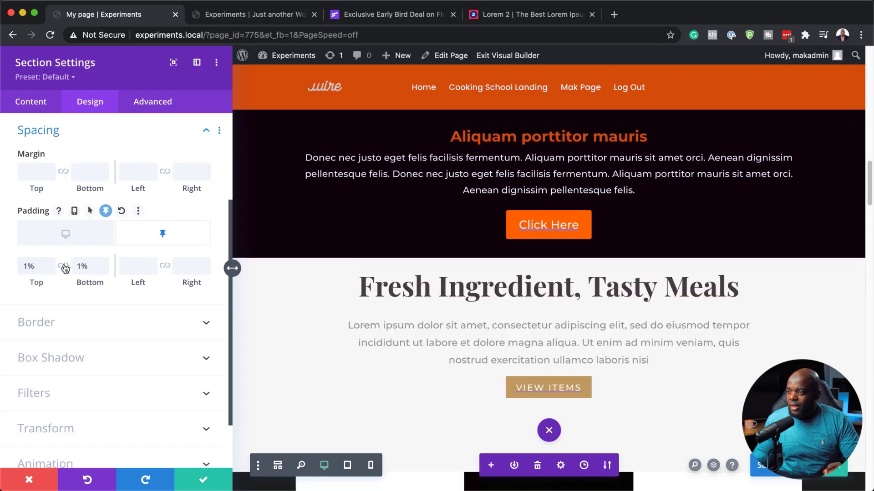
Step: Preview an orange #d74e09 section background, then revert to the near-black colour
left_click(36, 106)
left_click(45, 205)
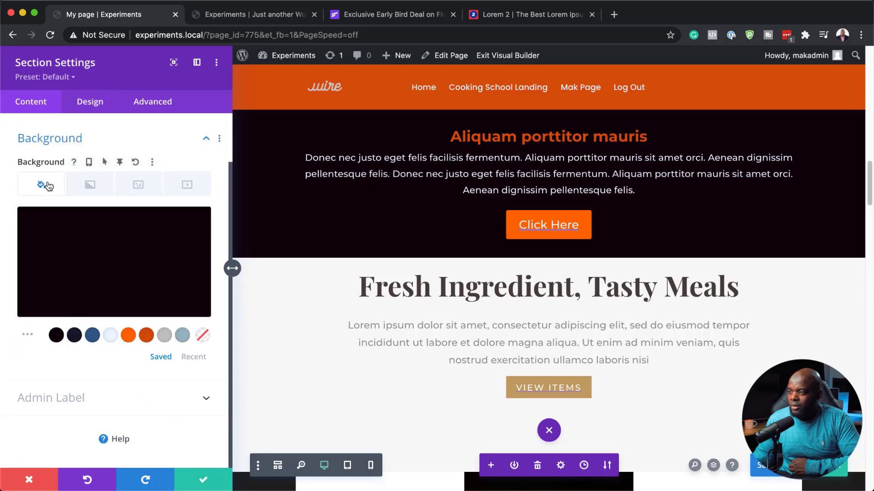
left_click(147, 337)
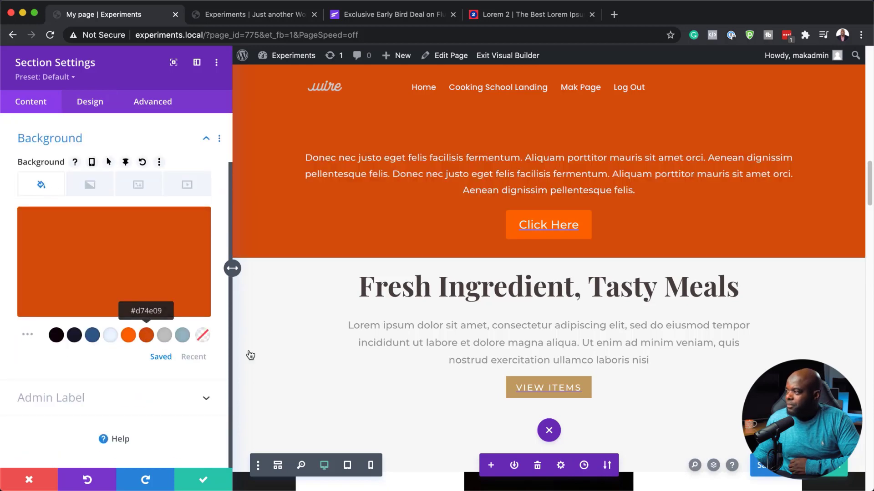
scroll(428, 381, "down", 3)
scroll(427, 377, "up", 10)
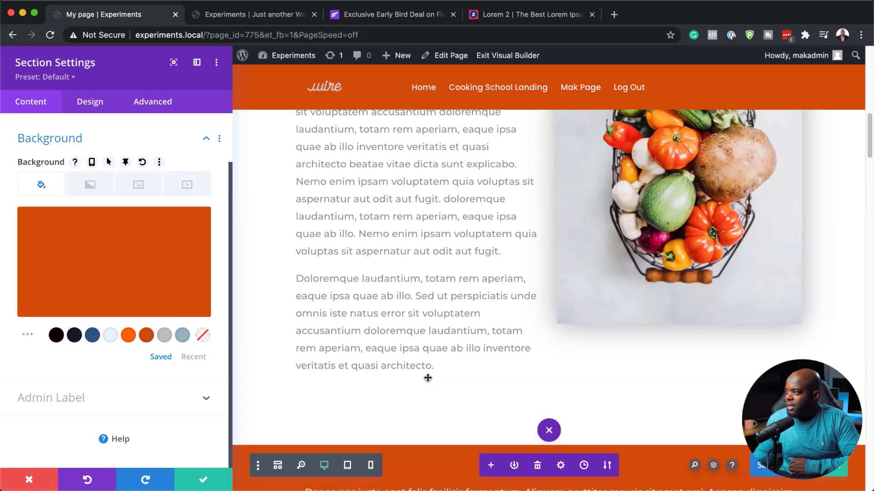
scroll(428, 378, "down", 10)
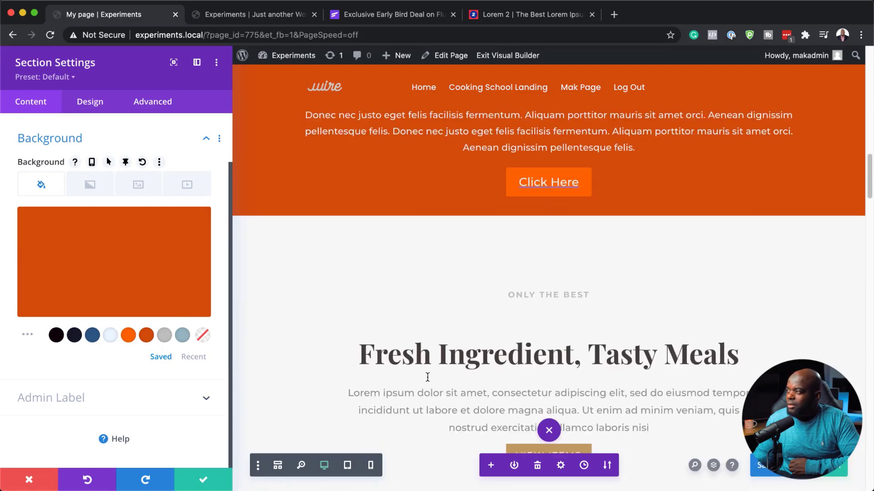
scroll(428, 377, "down", 8)
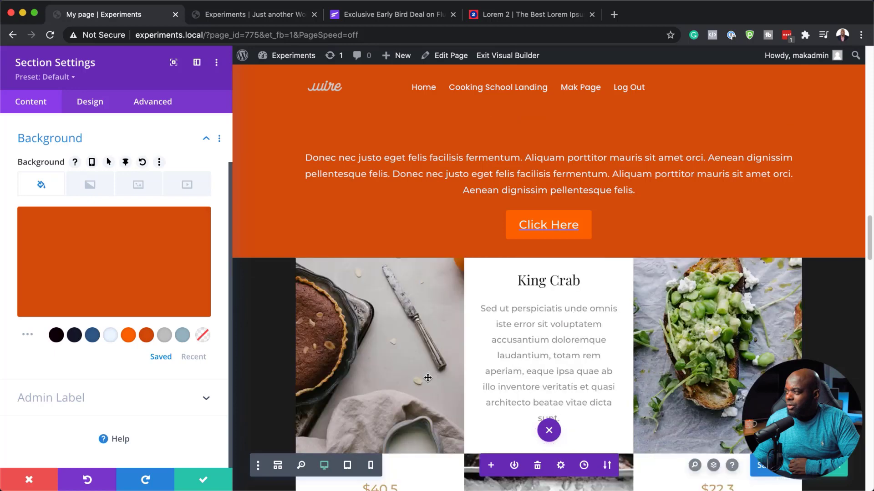
scroll(427, 378, "up", 3)
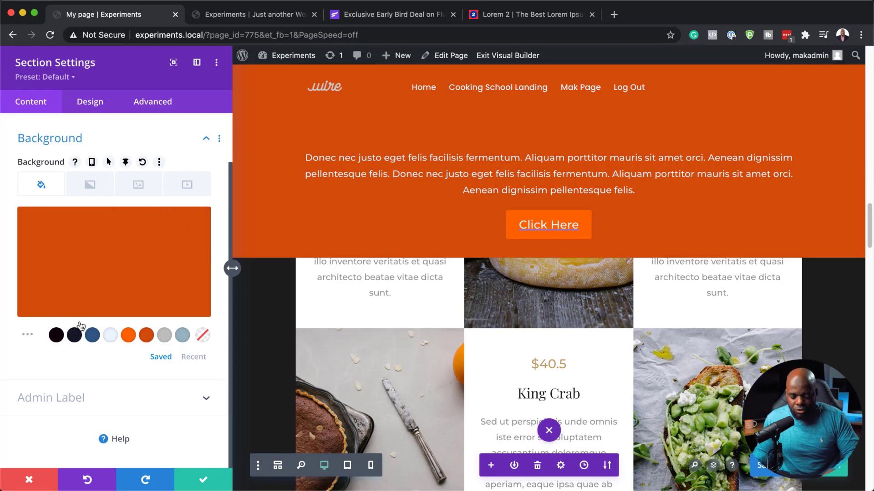
left_click(56, 335)
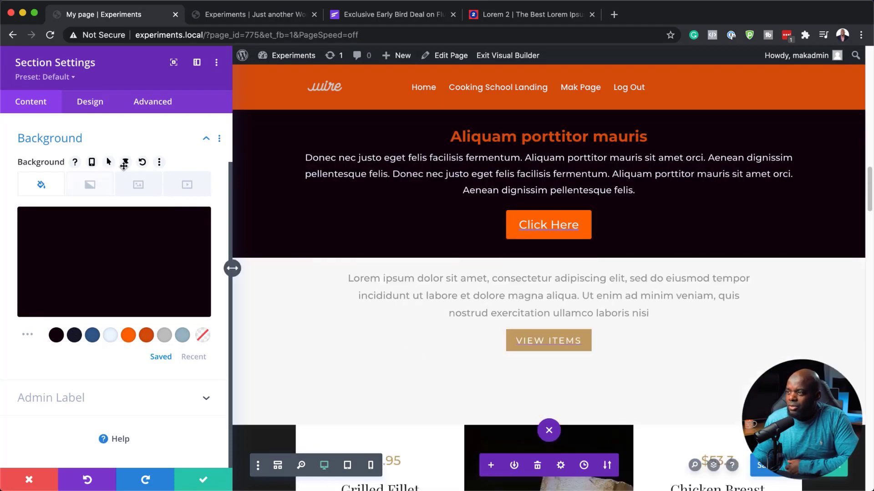
Step: Give the section a dark red #b52a07 sticky-state background and save the section settings
left_click(126, 164)
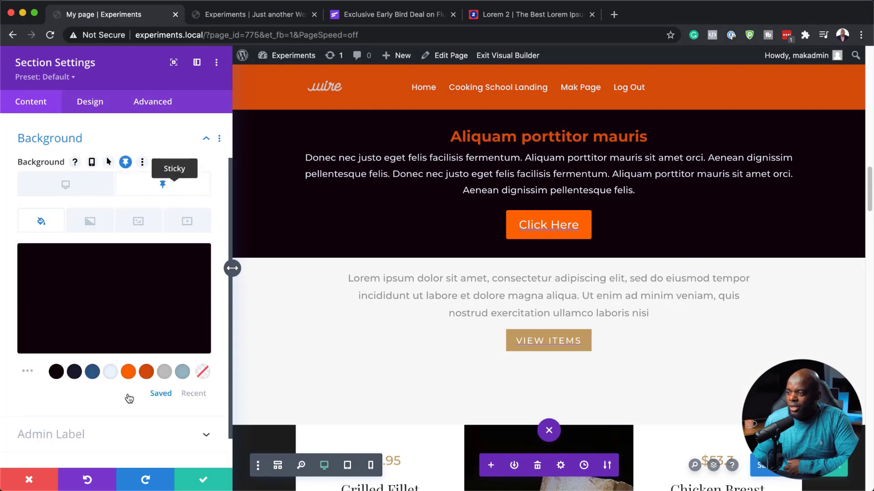
left_click(146, 372)
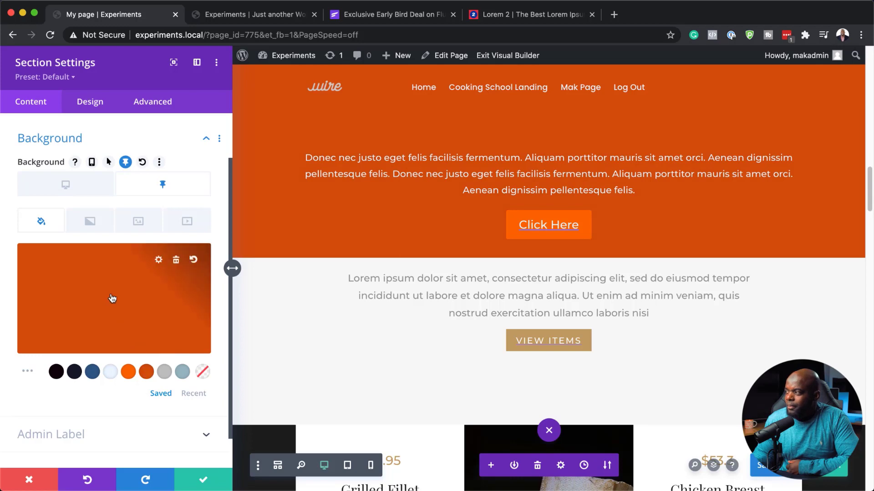
left_click(112, 298)
left_click(30, 273)
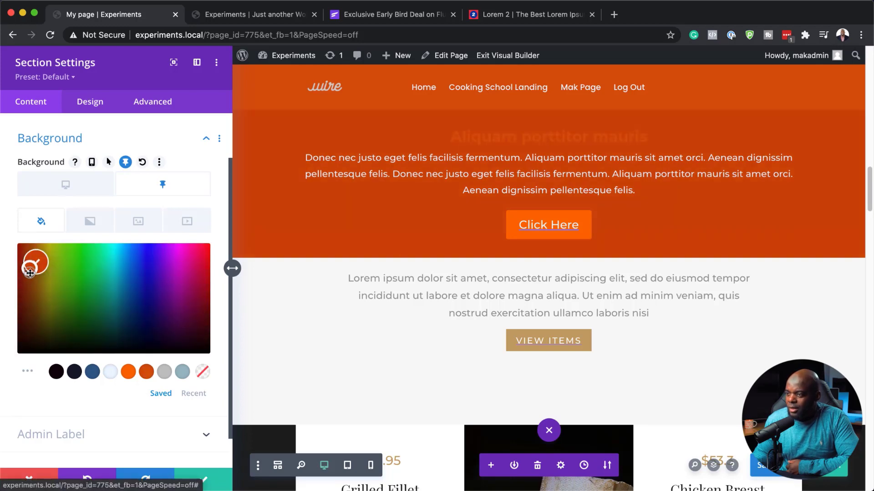
left_click_drag(28, 279, 27, 281)
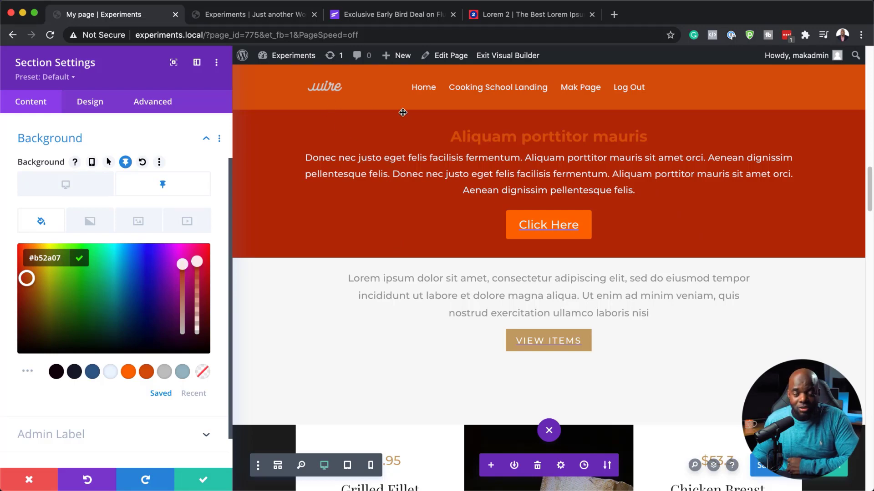
left_click(204, 481)
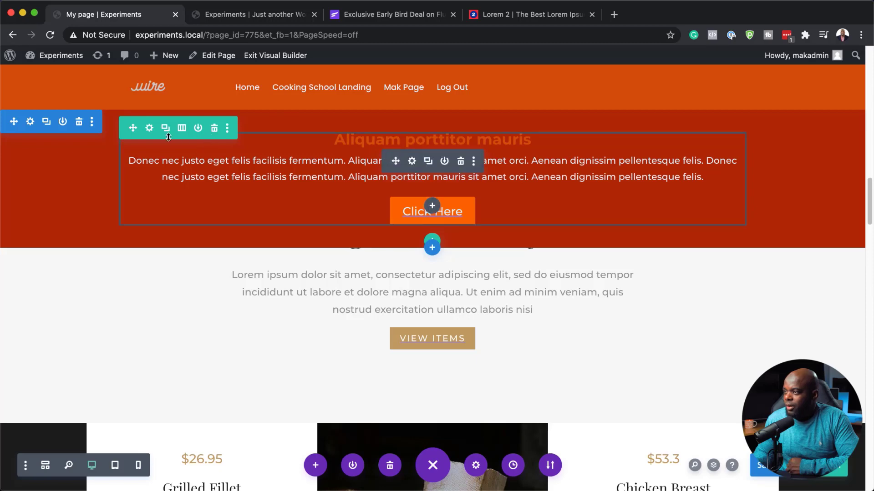
Step: In Row Settings, set sticky-state padding to 1% top and bottom, then save
left_click(150, 129)
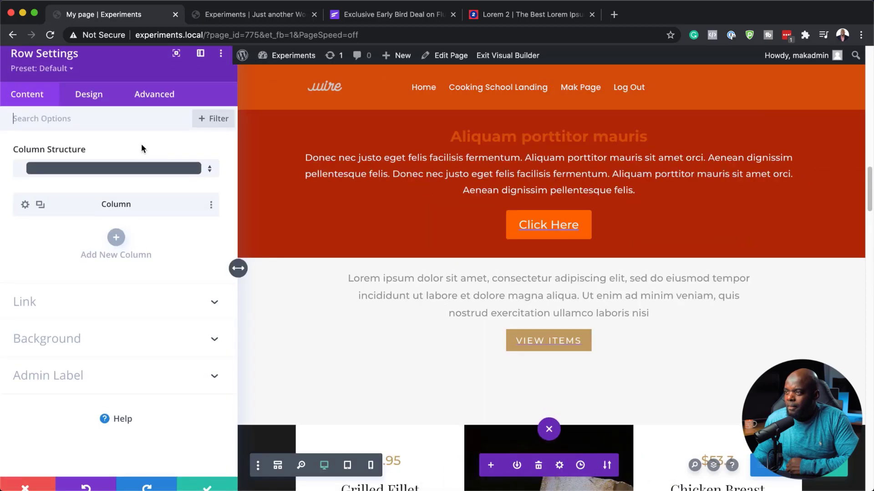
left_click(99, 107)
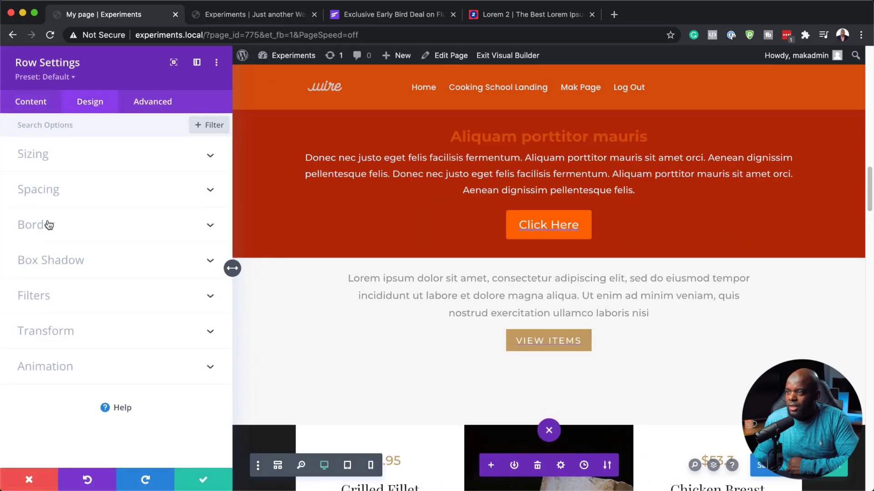
left_click(52, 195)
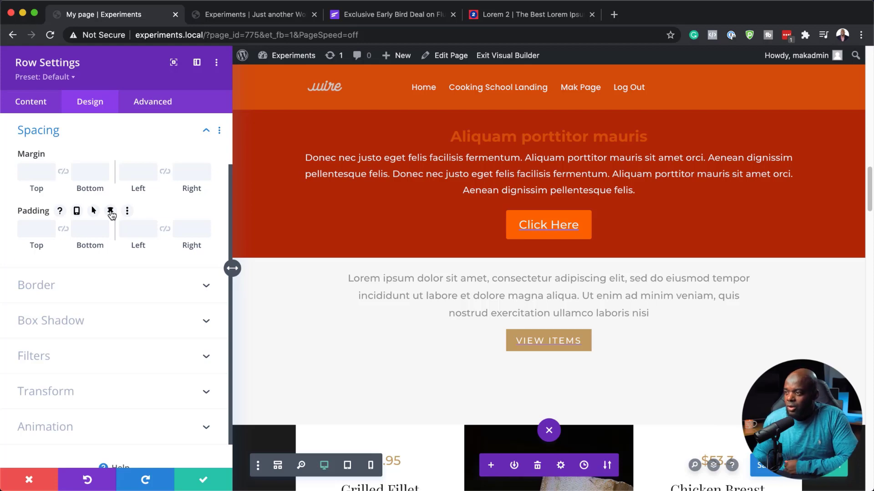
left_click(111, 212)
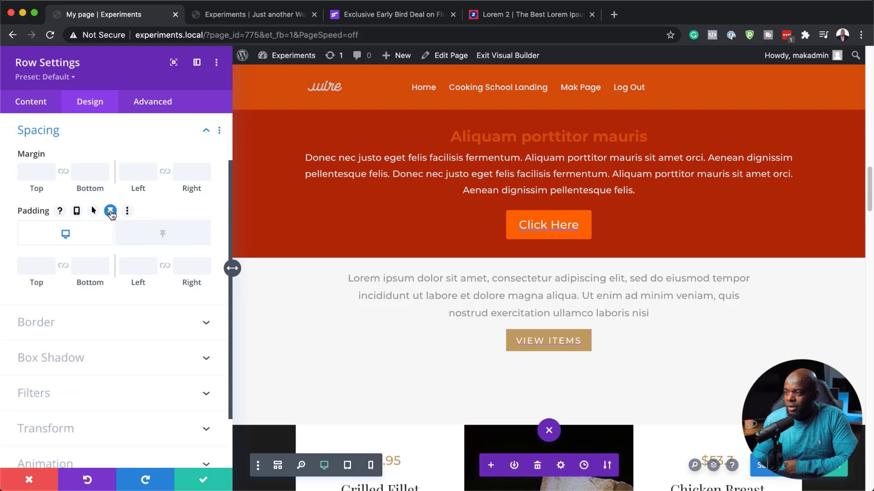
left_click(168, 235)
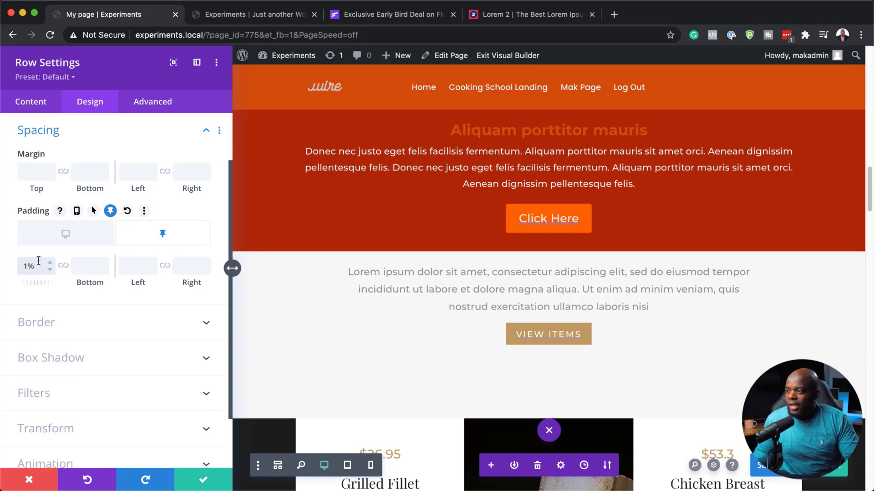
left_click(64, 267)
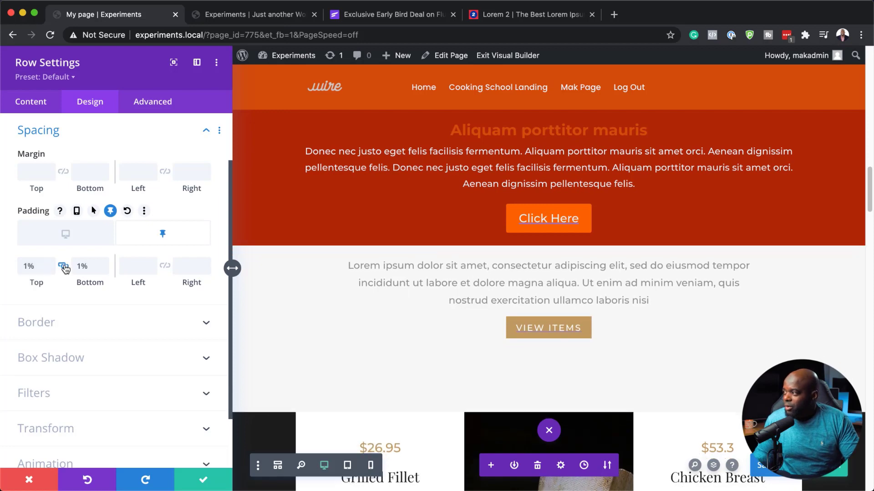
left_click(204, 483)
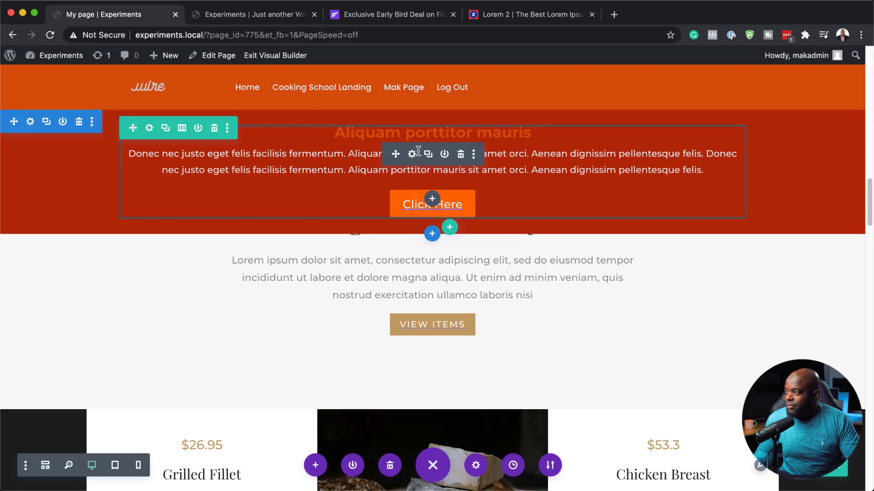
Step: Set the call-to-action's sticky Title Text Color to #ebf5ff and save the module
left_click(413, 154)
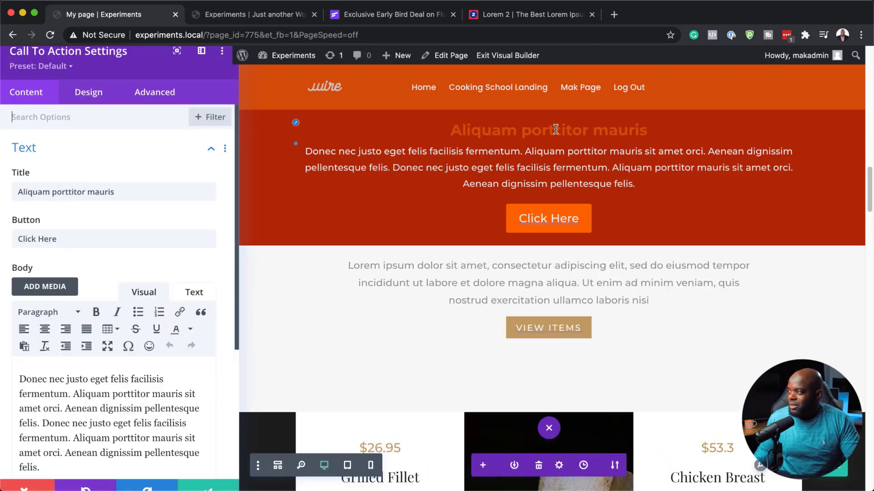
left_click(296, 123)
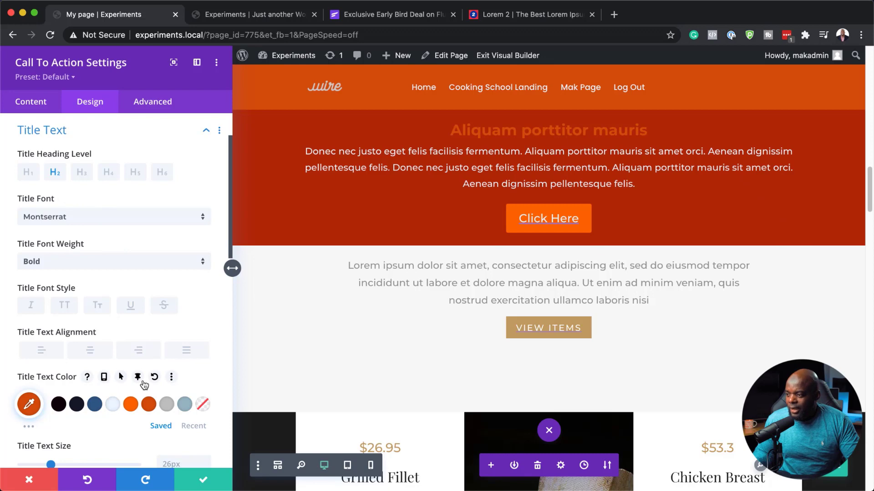
left_click(139, 378)
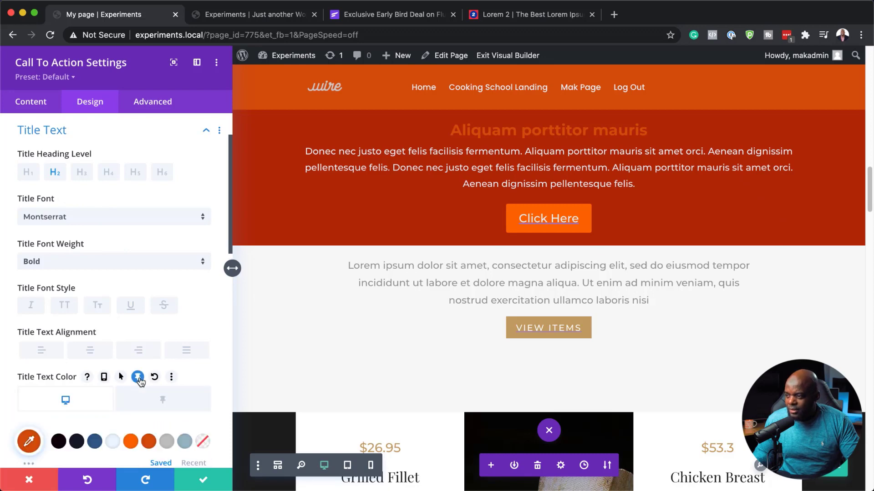
left_click(180, 412)
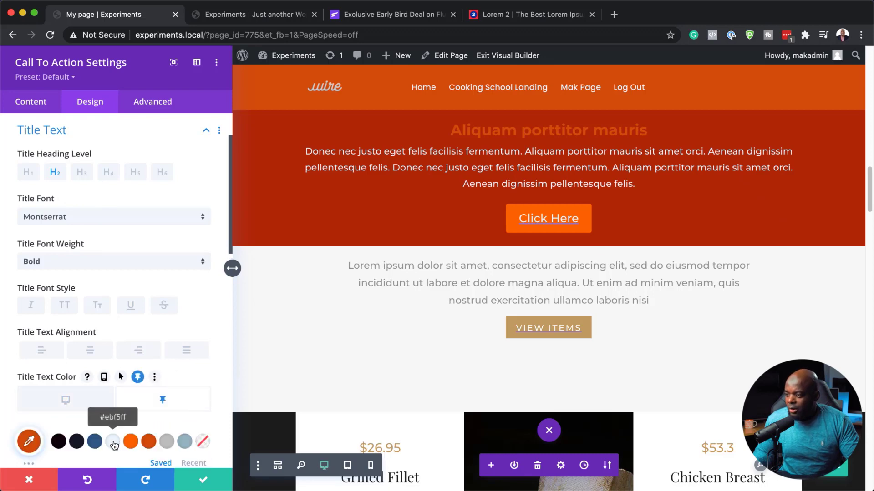
left_click(114, 442)
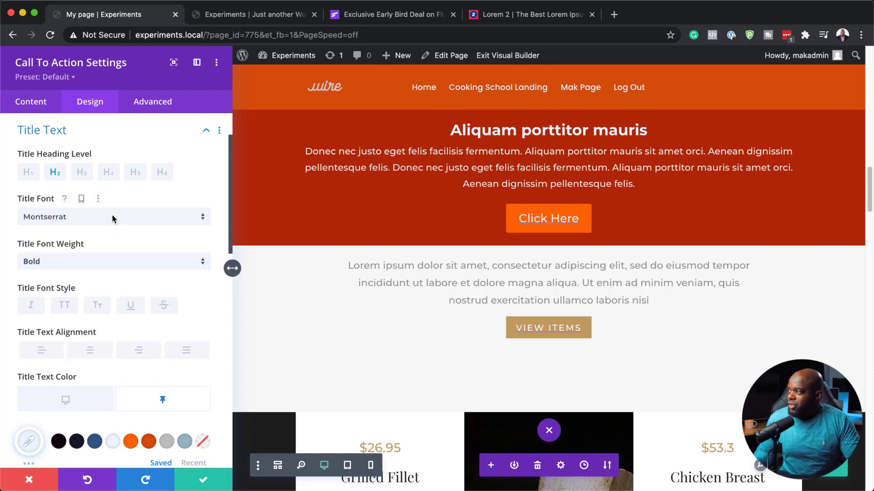
left_click(203, 482)
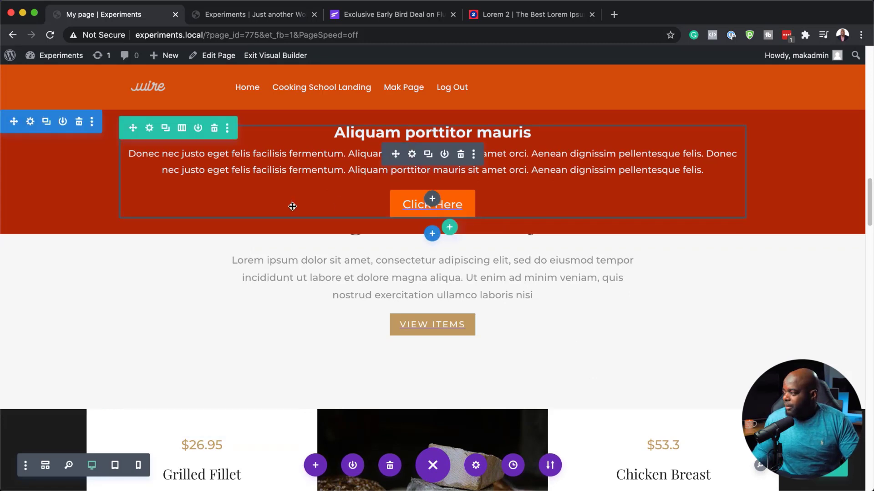
Step: Leave the Visual Builder and scroll the live page down past the call-to-action section
left_click(278, 56)
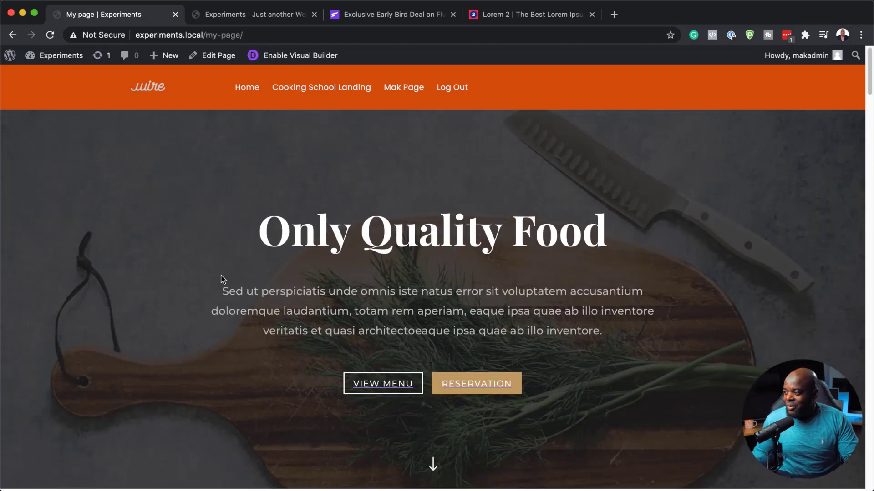
scroll(222, 278, "down", 3)
scroll(222, 279, "down", 10)
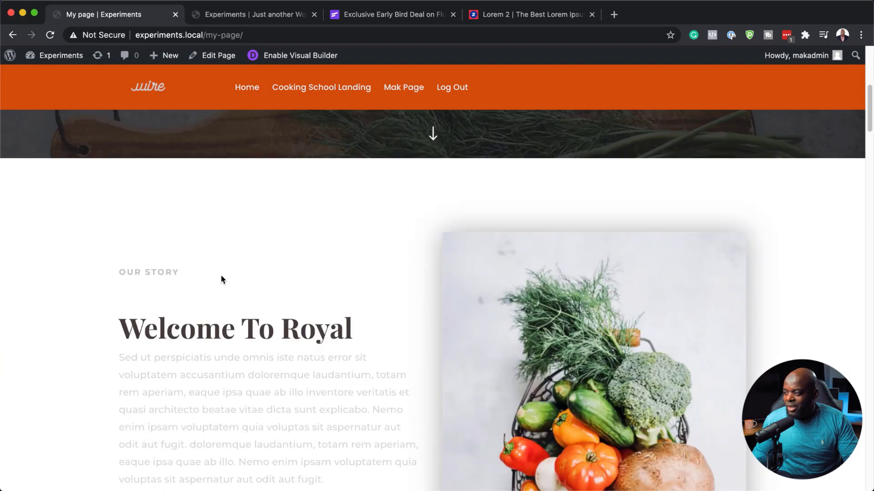
scroll(221, 279, "down", 6)
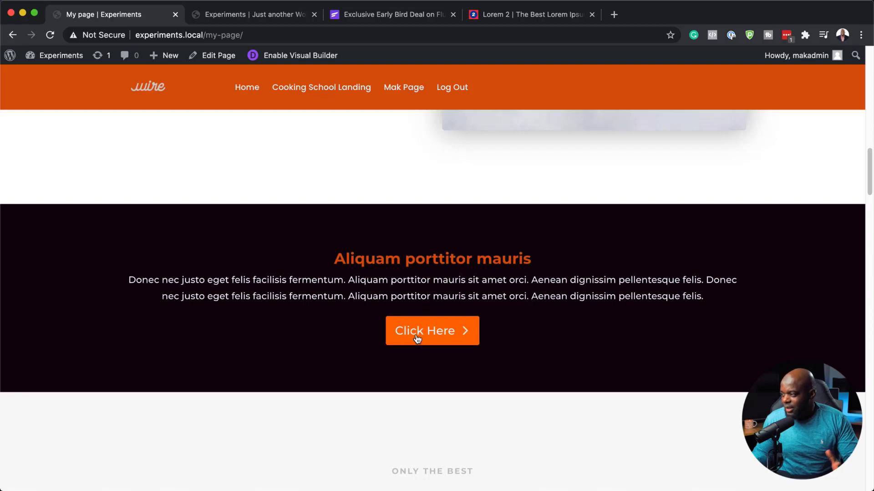
scroll(338, 337, "down", 1)
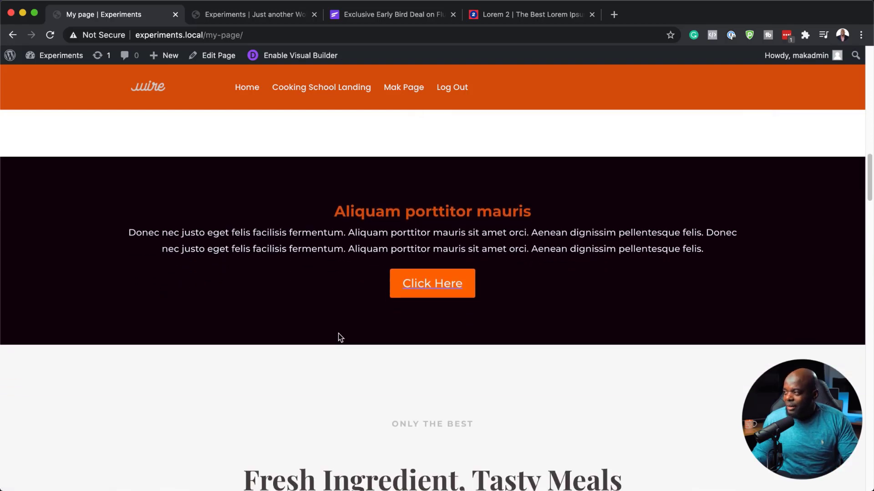
scroll(337, 336, "down", 9)
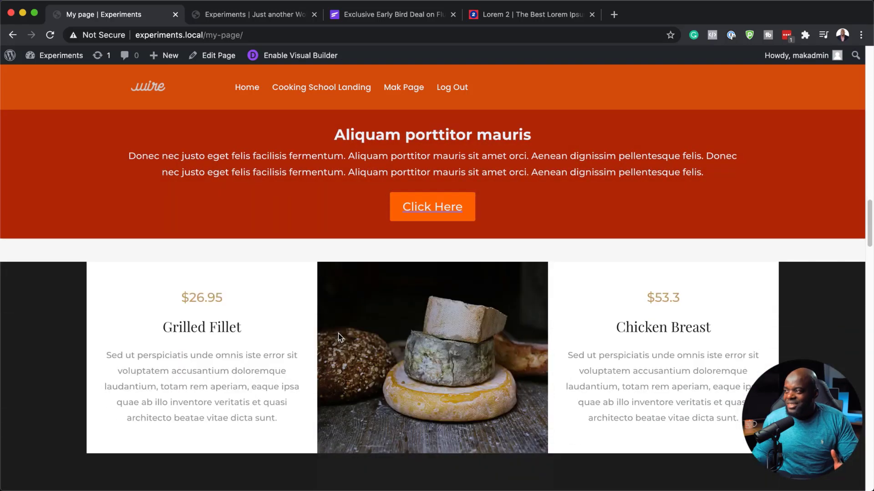
scroll(338, 334, "down", 10)
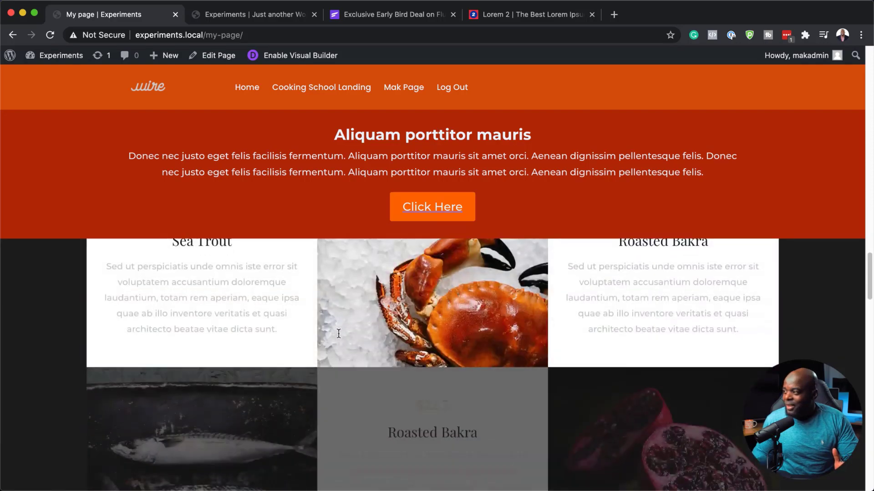
scroll(338, 332, "down", 4)
scroll(455, 377, "down", 4)
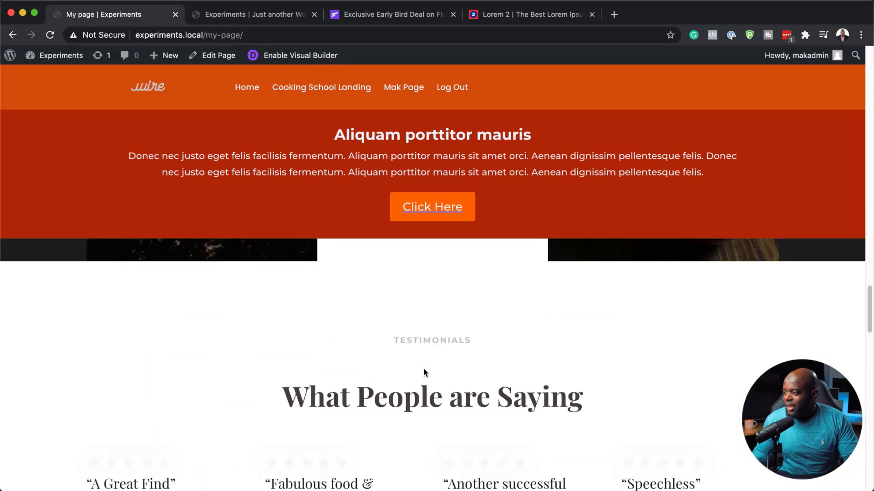
scroll(496, 397, "down", 10)
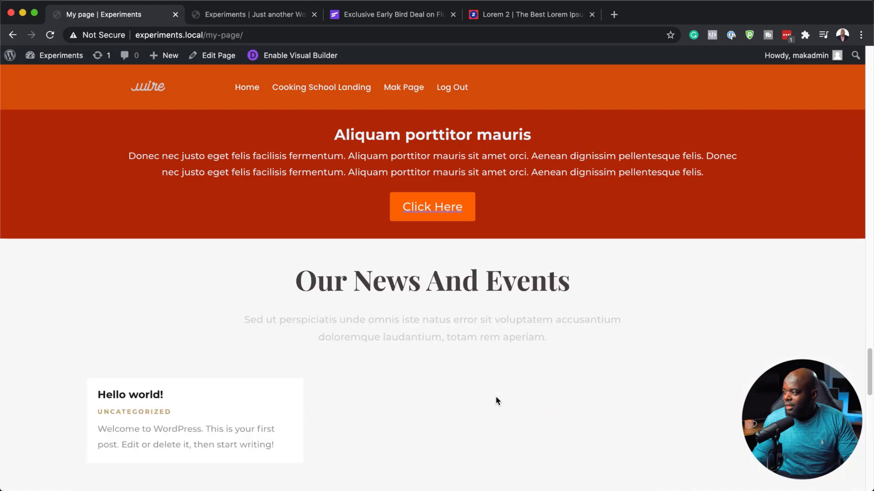
scroll(496, 397, "down", 8)
Step: Scroll back and forth to watch the CTA stick below the header, turning dark red
scroll(495, 397, "up", 12)
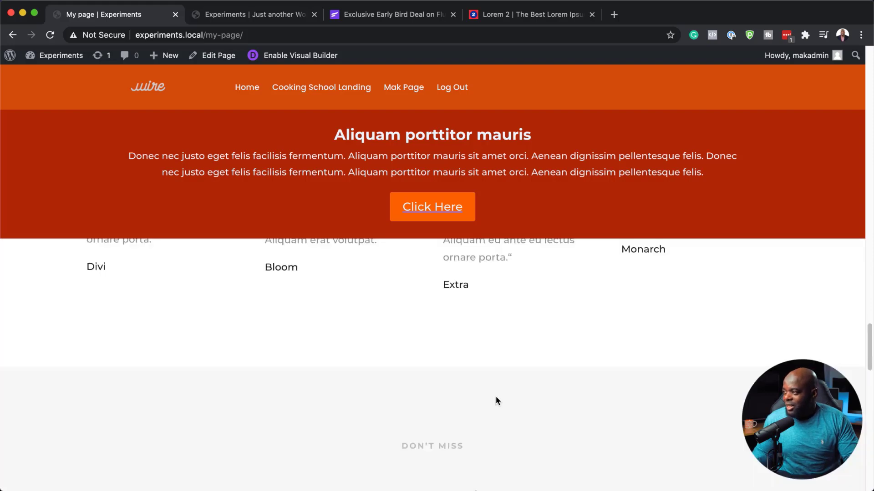
scroll(495, 397, "up", 15)
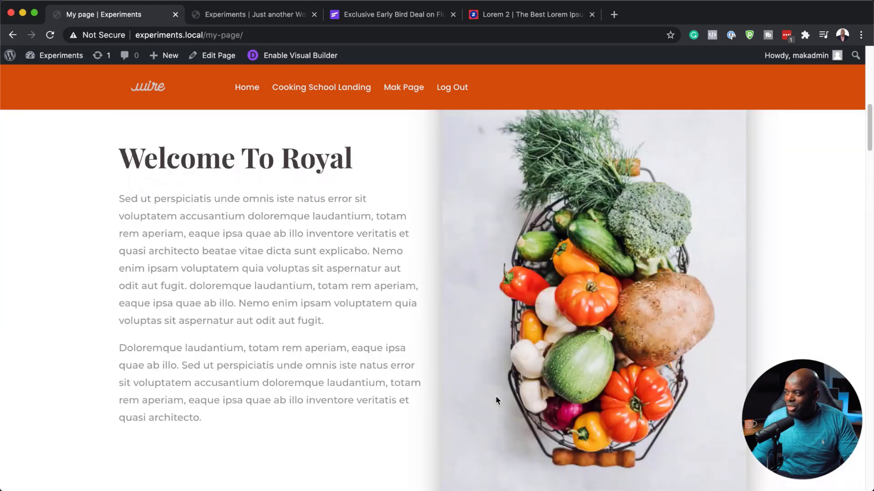
scroll(496, 397, "up", 6)
scroll(496, 397, "down", 10)
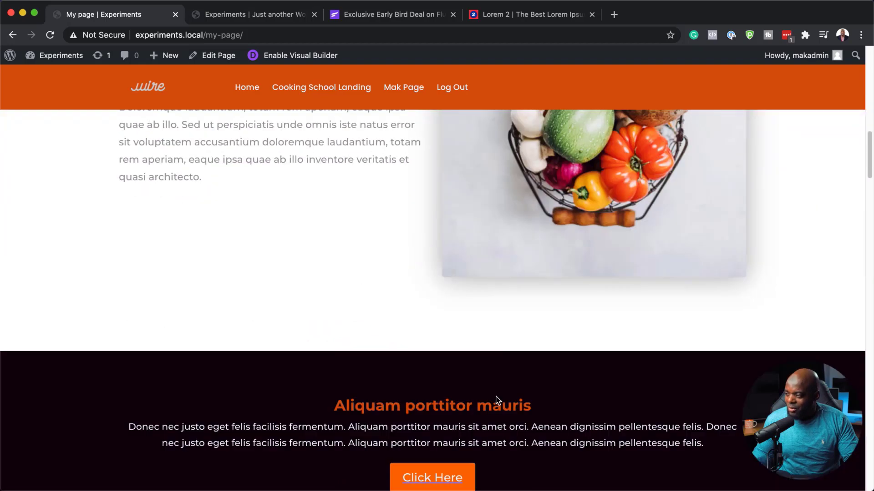
scroll(495, 397, "down", 6)
scroll(433, 375, "up", 6)
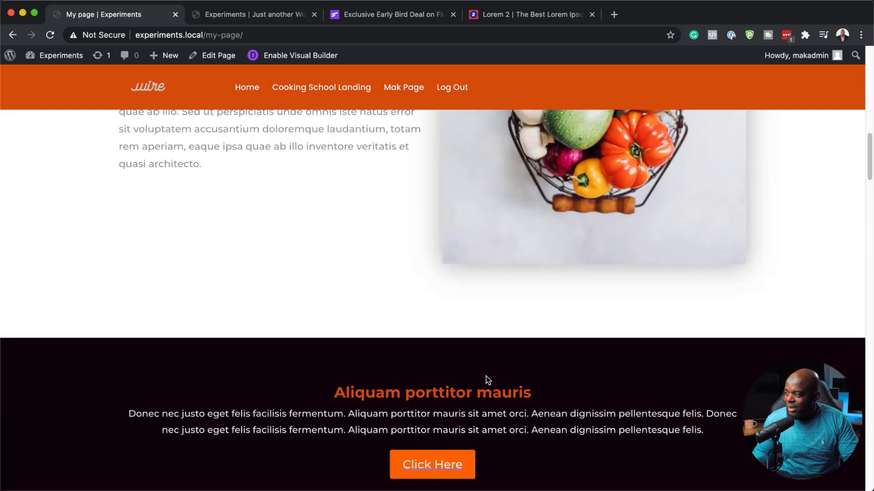
scroll(486, 375, "down", 6)
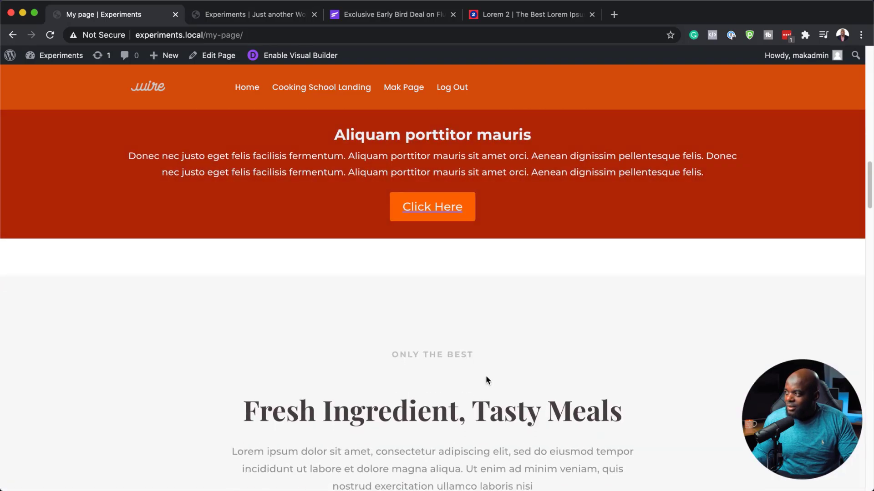
scroll(486, 378, "down", 3)
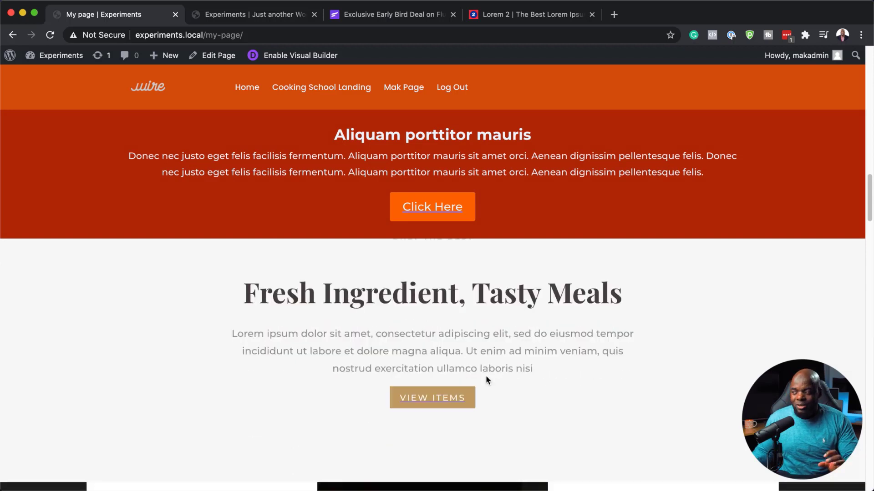